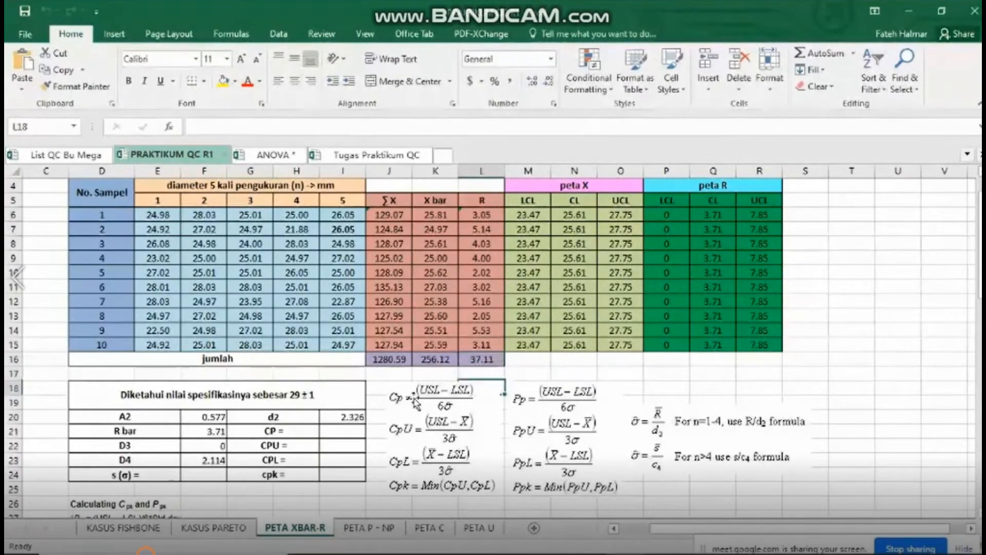
key(Up)
key(Up)
key(Down)
key(Down)
key(Down)
key(Down)
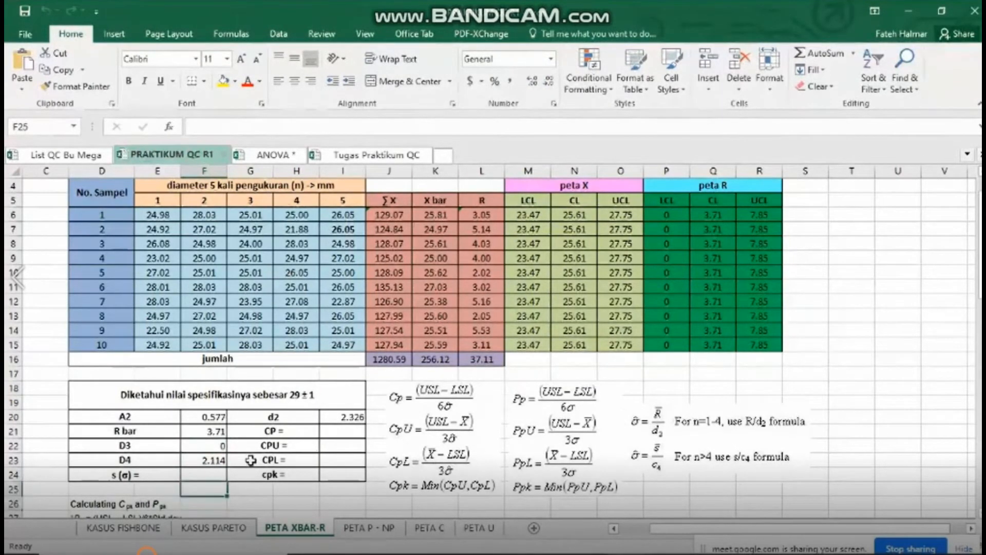
click(479, 436)
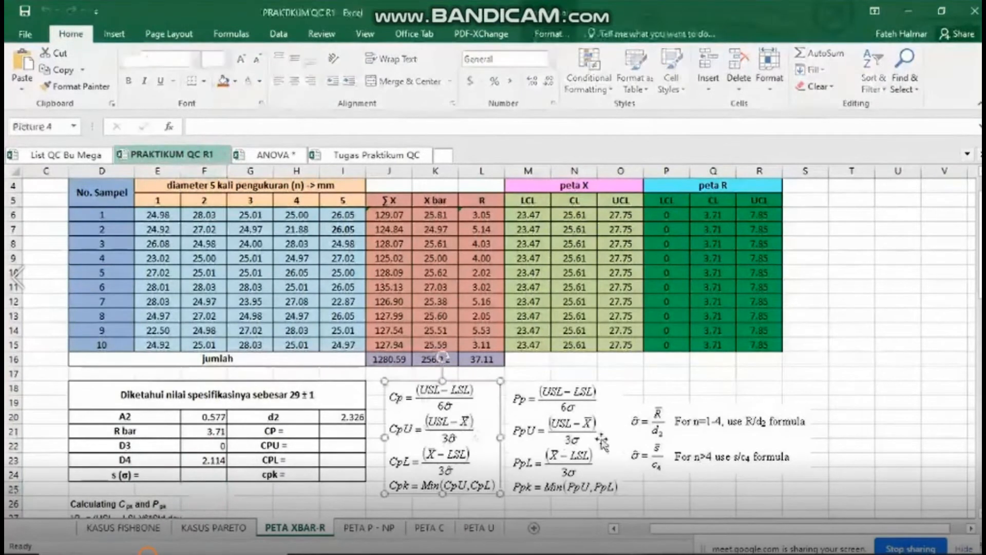
Calculate s (σ) in F24 by dividing R bar by d2 with the formula =F21/I20.
click(218, 472)
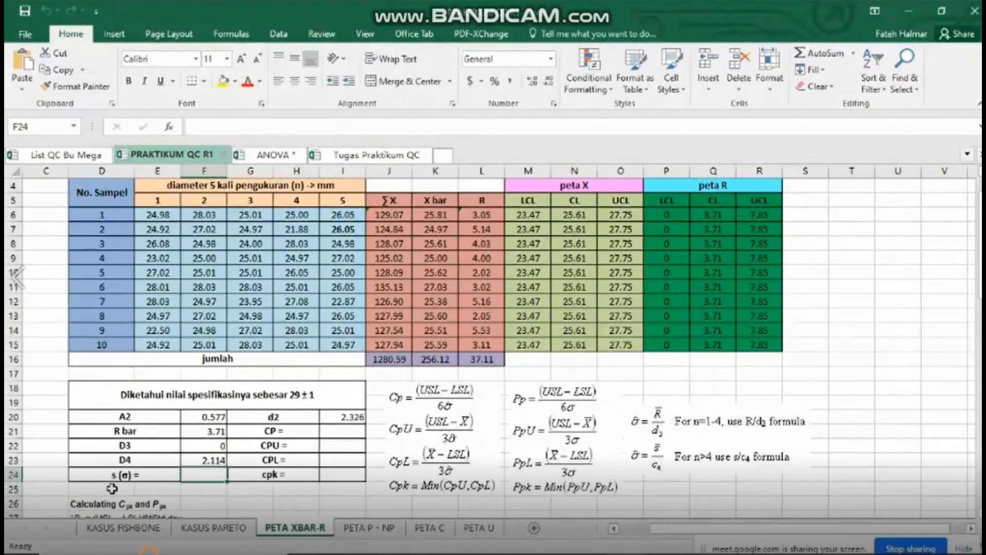
text(=)
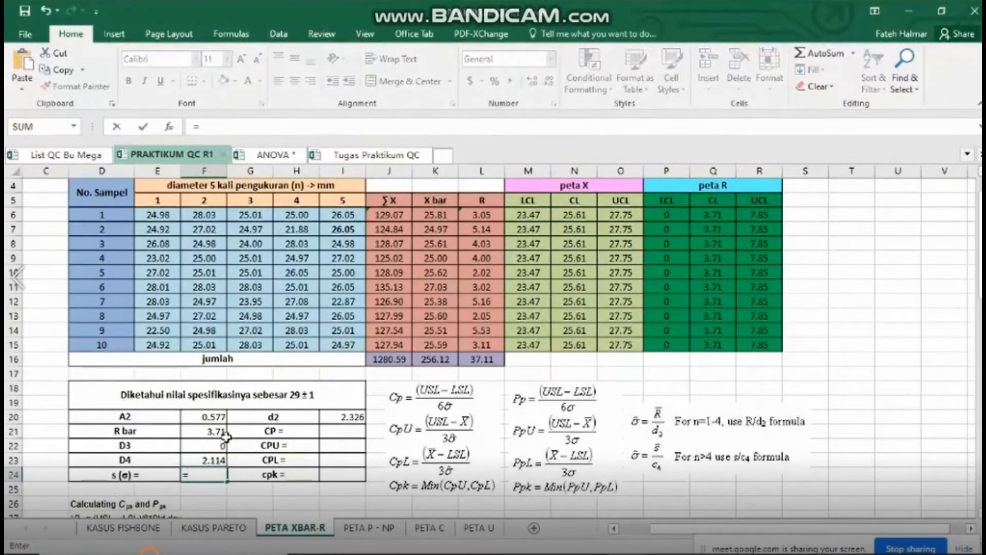
click(220, 433)
text(/)
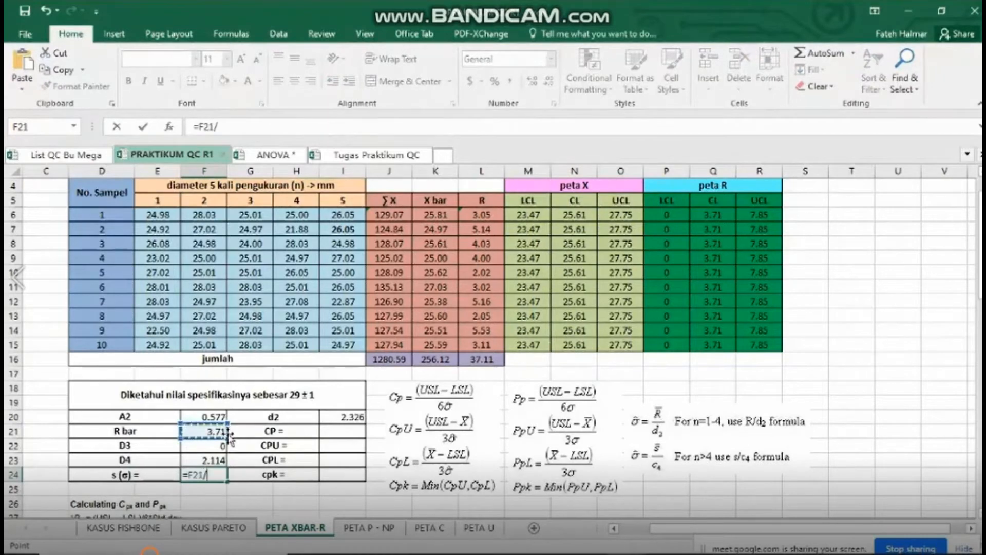
click(342, 418)
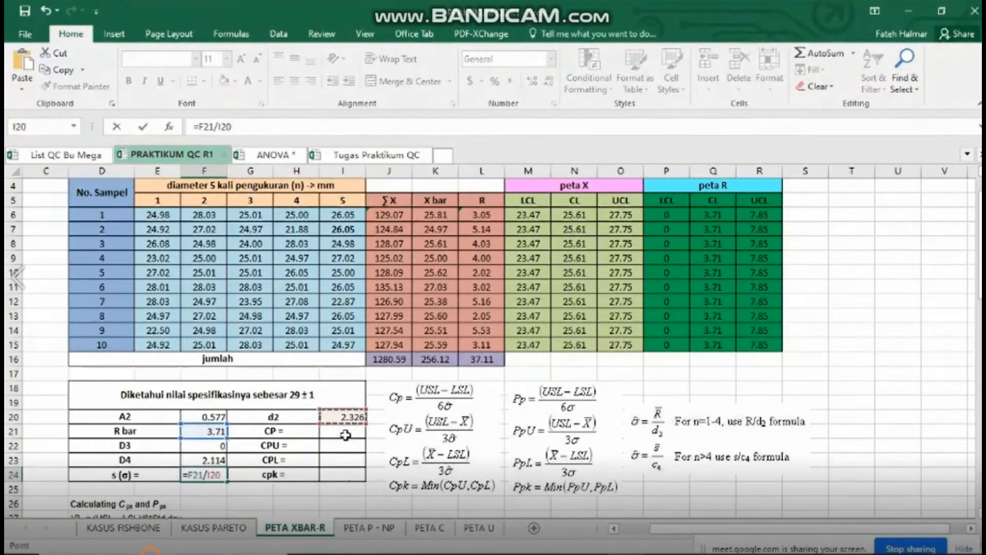
key(Return)
Calculate CP in I21 from specification limits 30 and 28 and sigma with the formula =(30-28)/(6*F24).
click(342, 435)
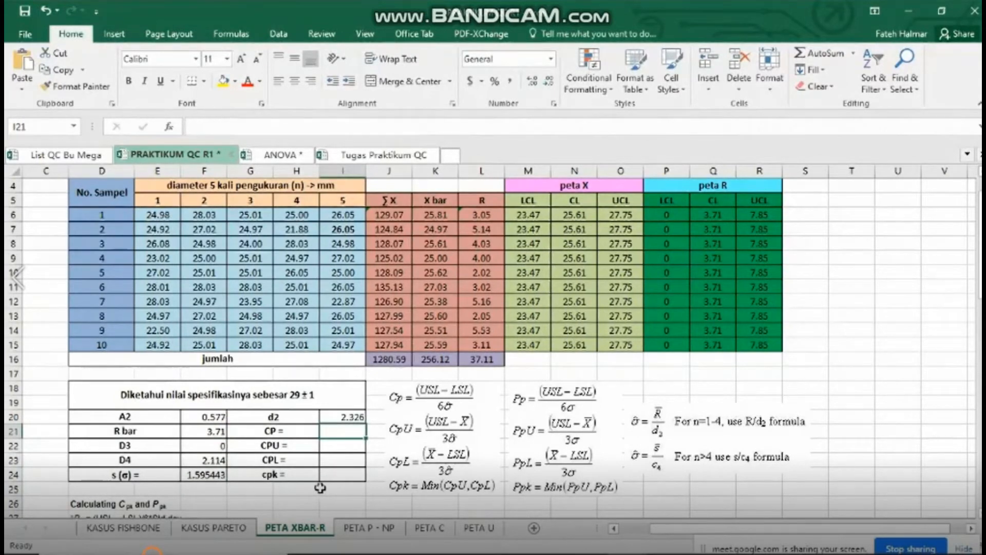
text(=)
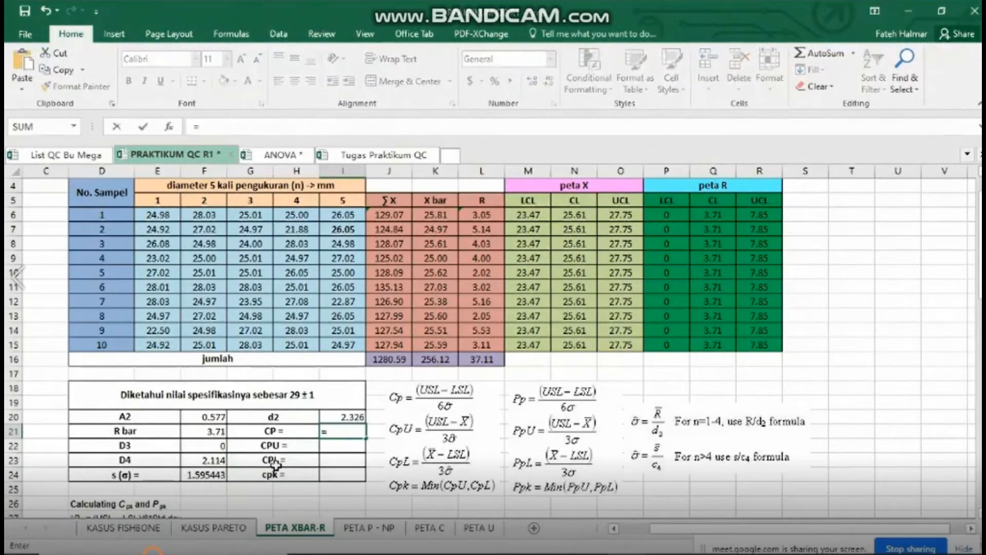
text(()
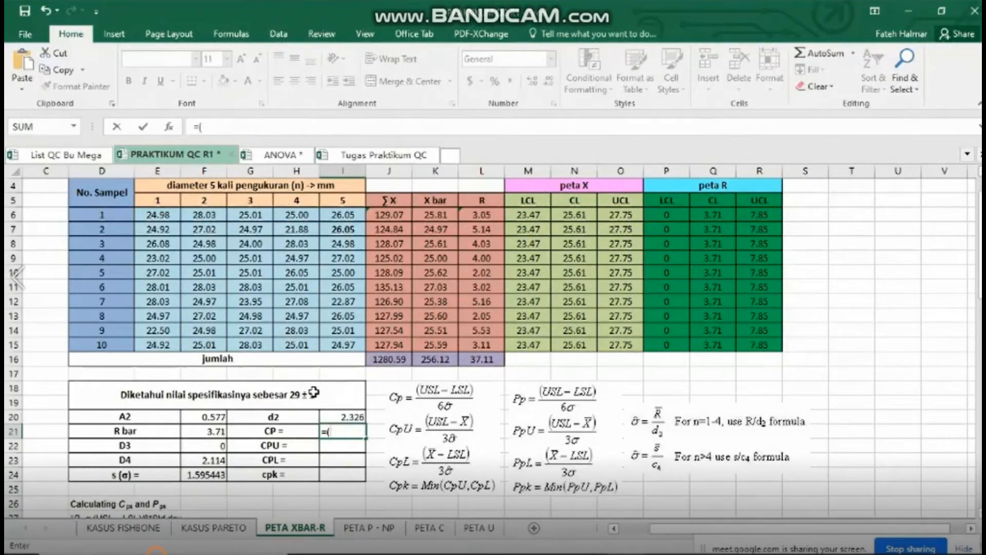
text(30-)
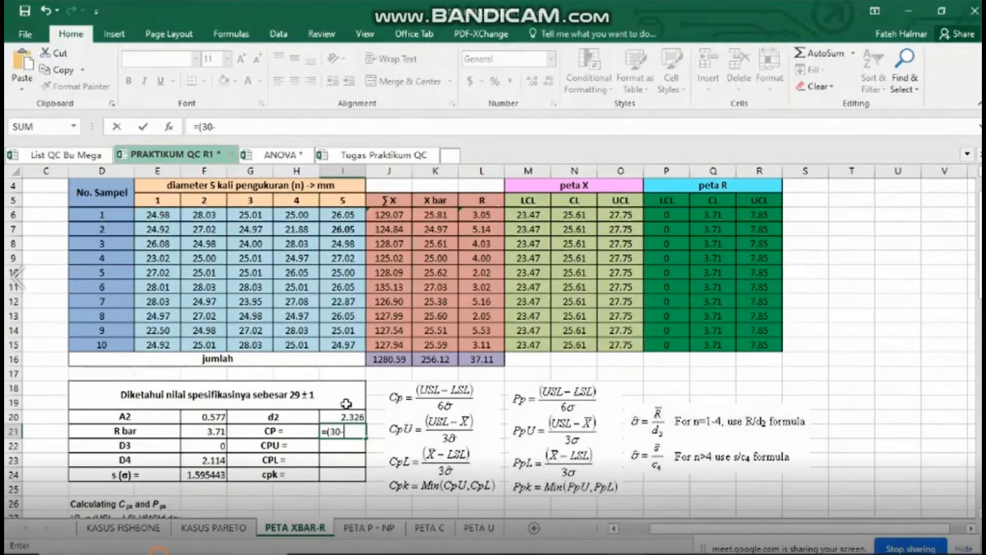
text(28)/(6*)
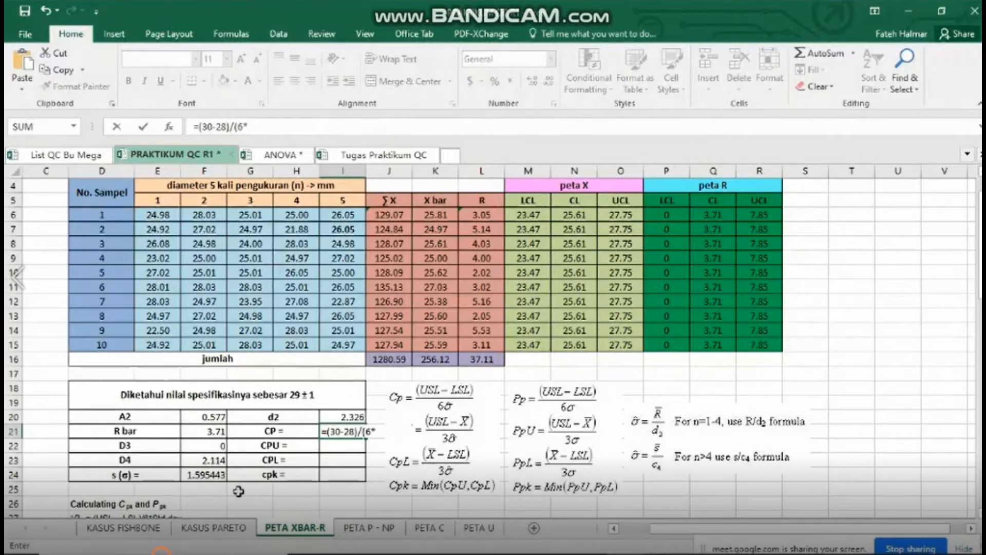
click(224, 476)
key(Return)
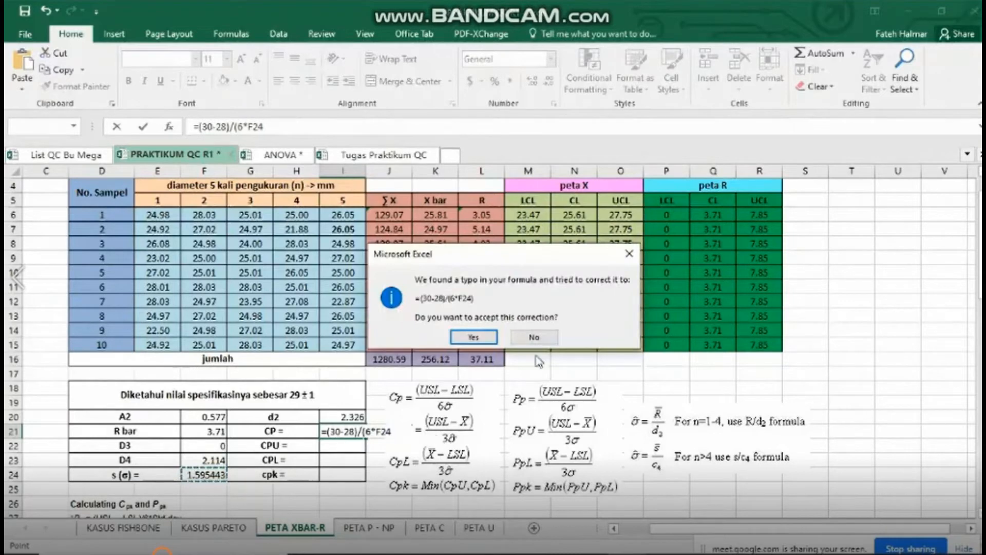
click(474, 334)
click(350, 431)
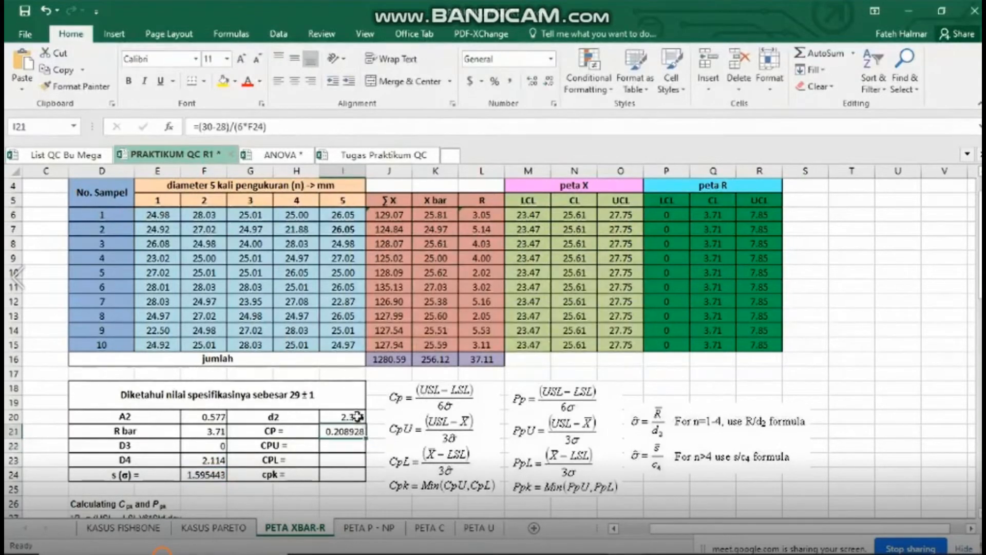
click(275, 126)
Calculate CPU in I22 from the upper limit 30 and the X chart centre line with =(30-N6)/(3*F24).
click(343, 449)
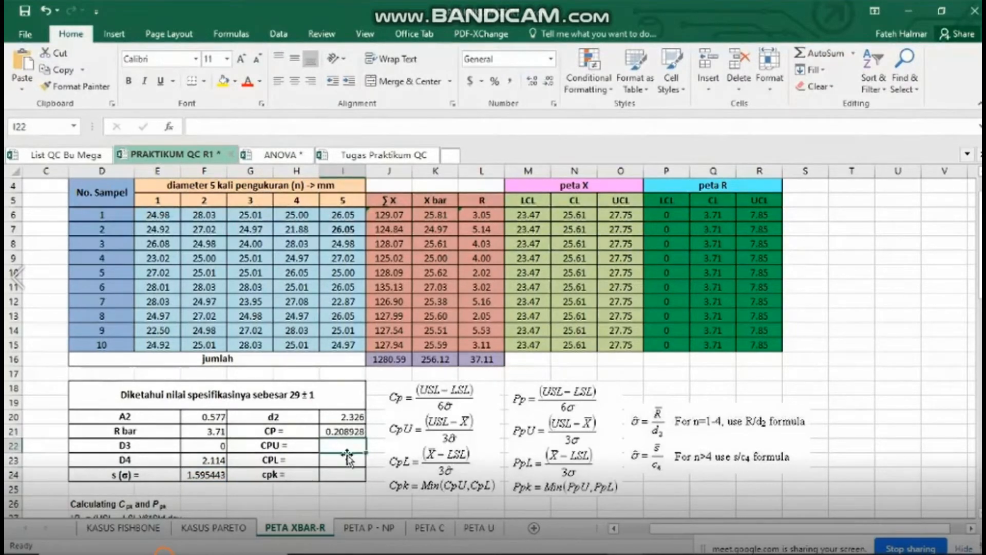
text(=)
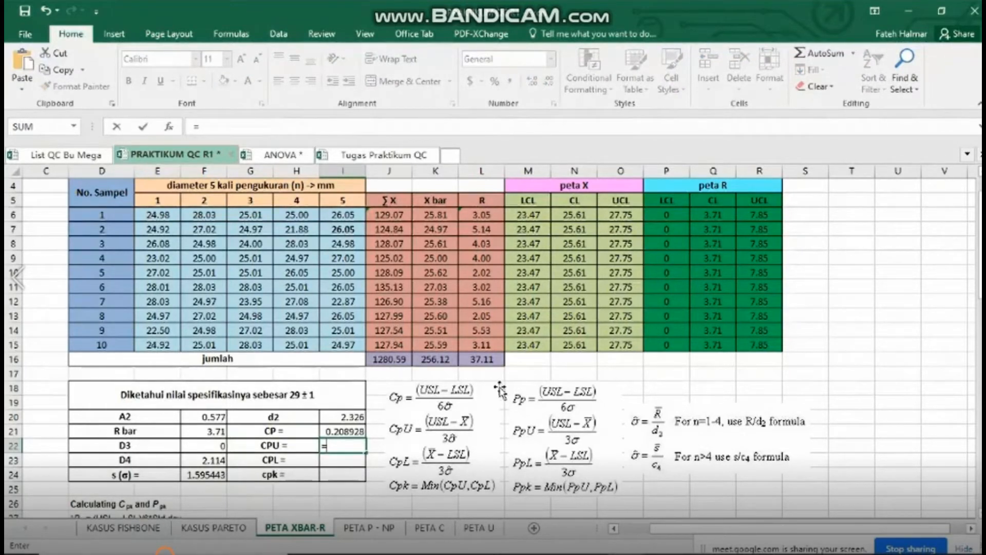
text((30-)
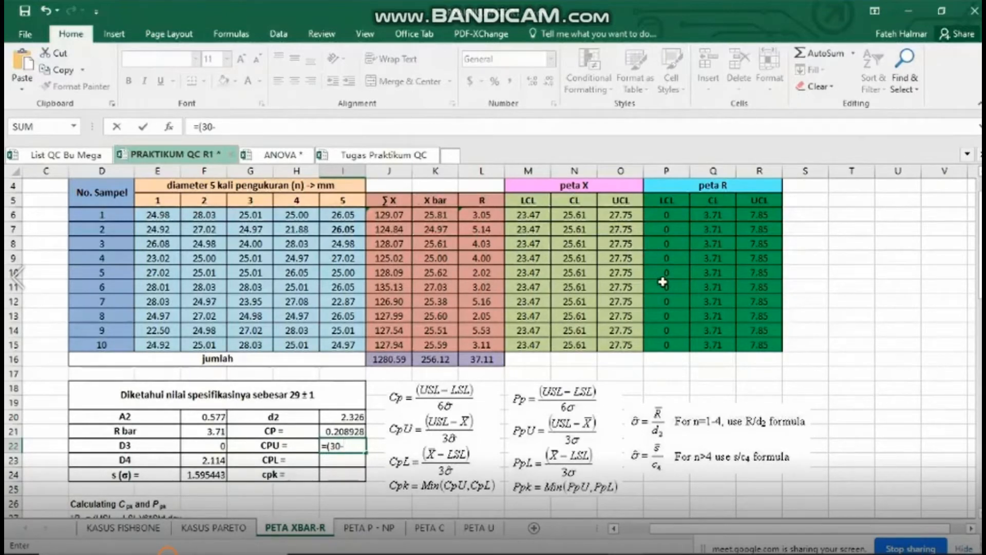
click(582, 214)
text()/(3)
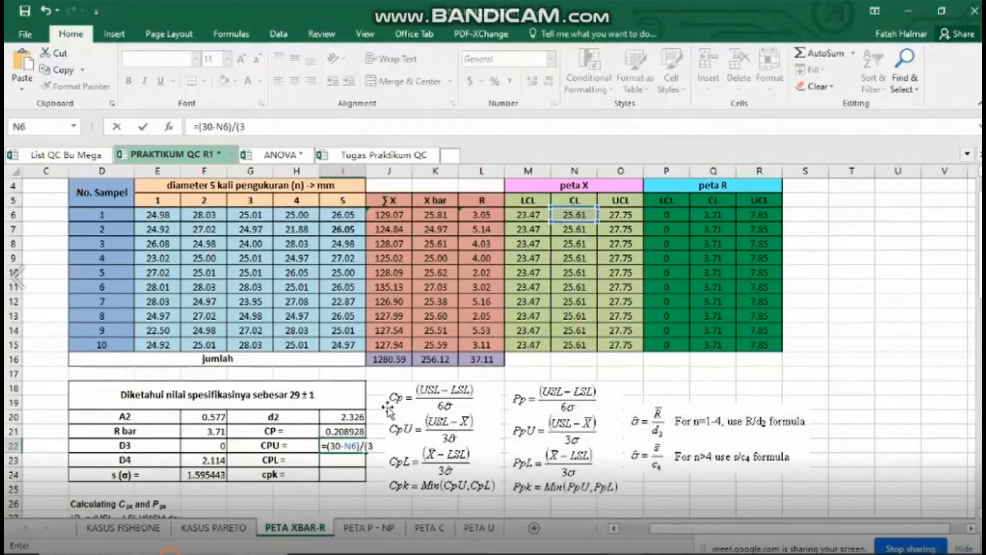
text(*)
click(209, 474)
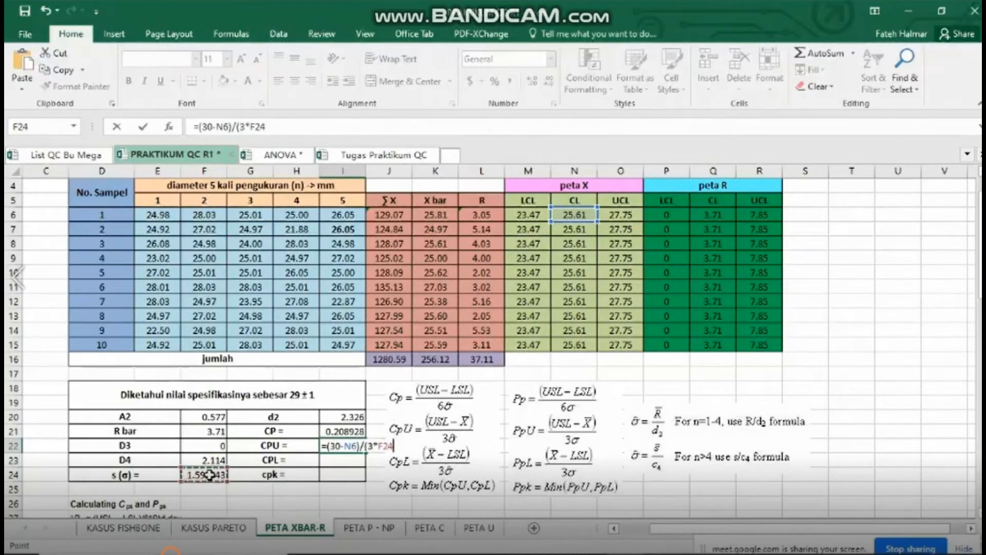
text())
key(Return)
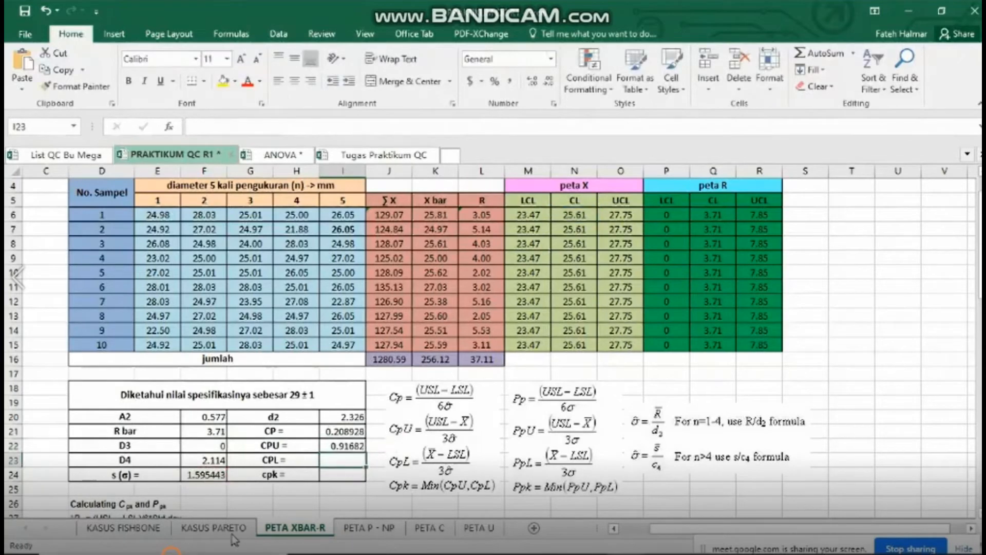
Calculate CPL in I23 from the X chart centre line and the lower limit 28 with =(N6-28)/(3*F24).
click(358, 485)
click(340, 462)
text(=()
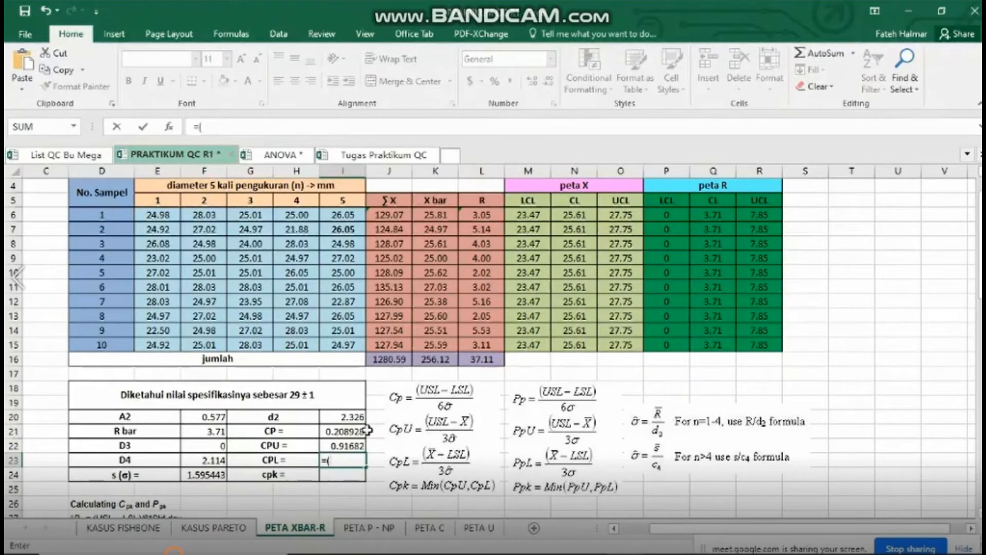
click(575, 215)
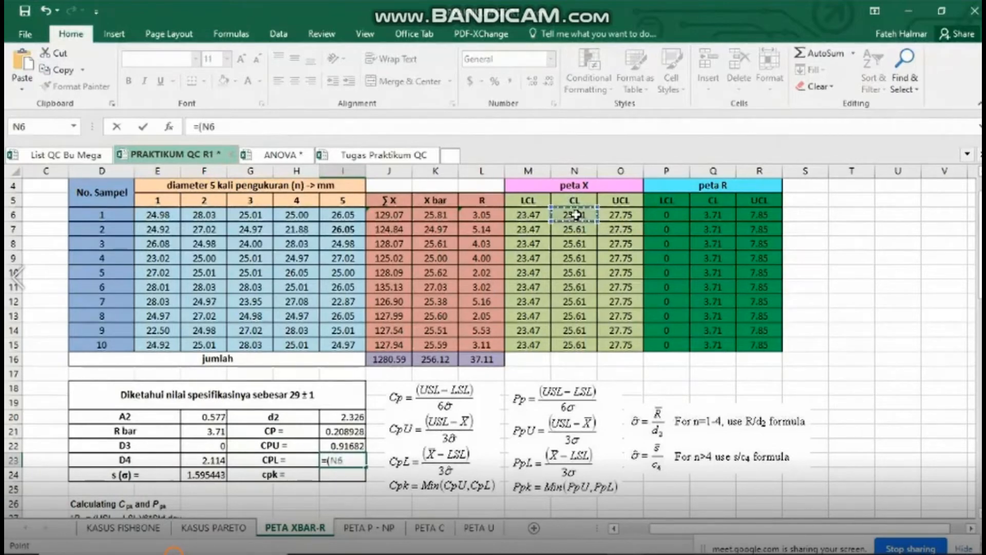
text(-28))
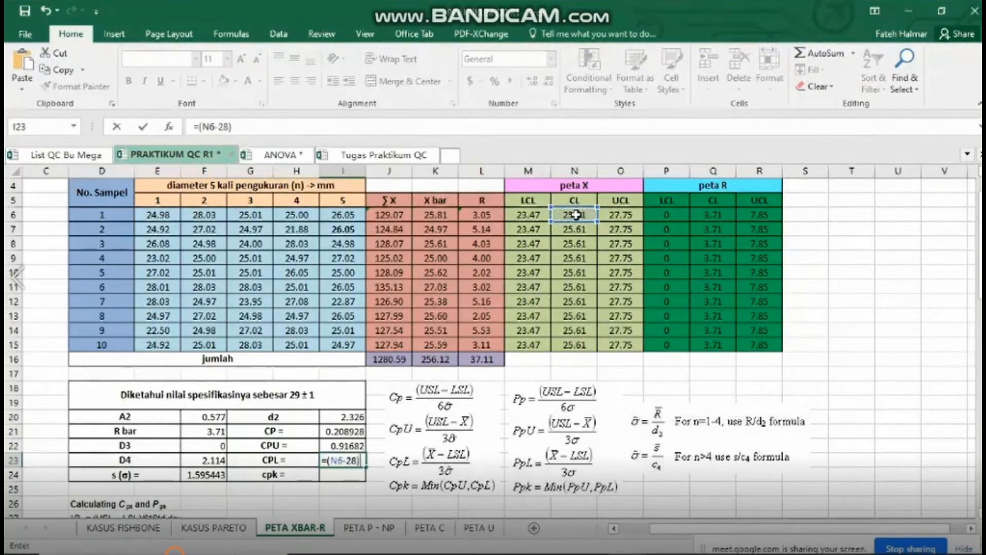
text(/()
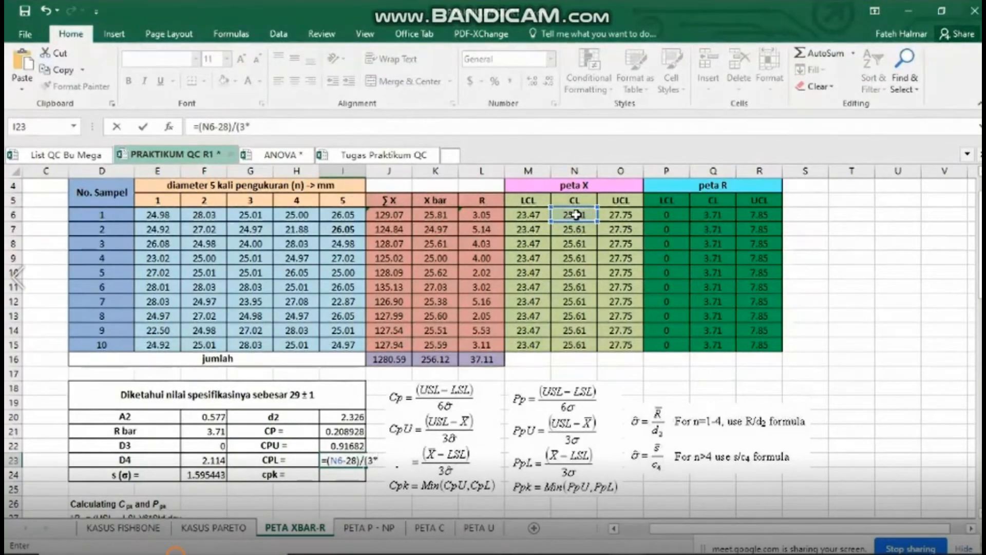
text(3*)
click(212, 478)
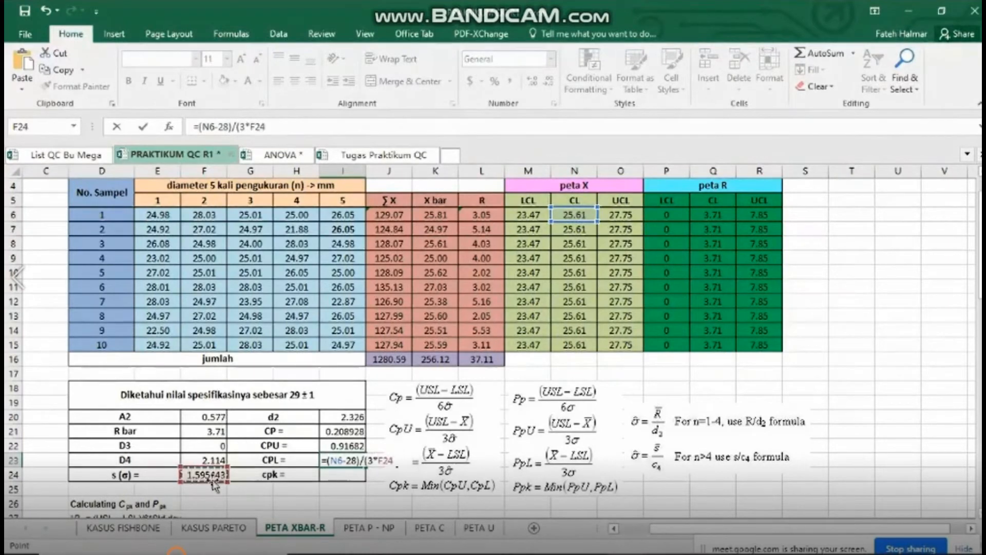
text())
key(Return)
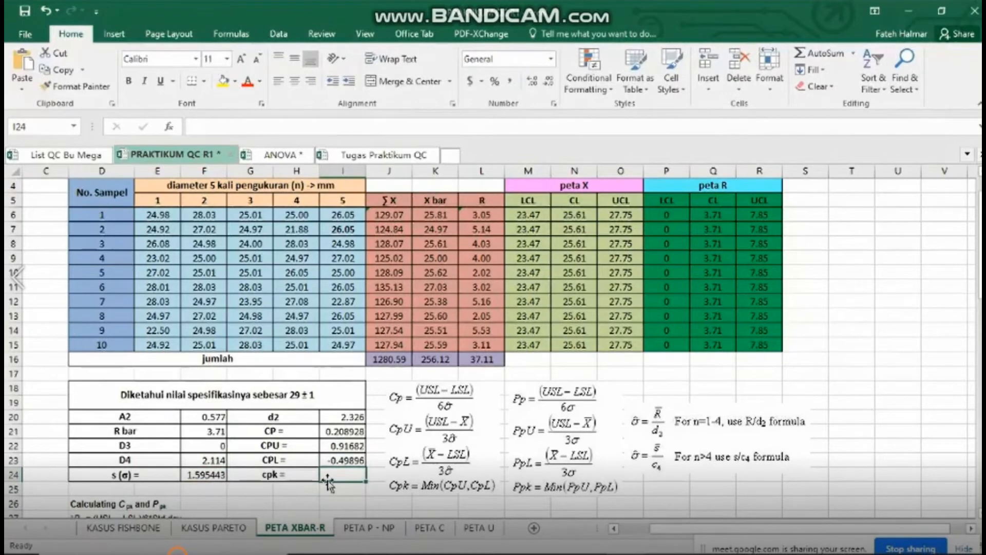
Calculate cpk in I24 as the minimum of the CPU and CPL values in I22:I23.
text(=)
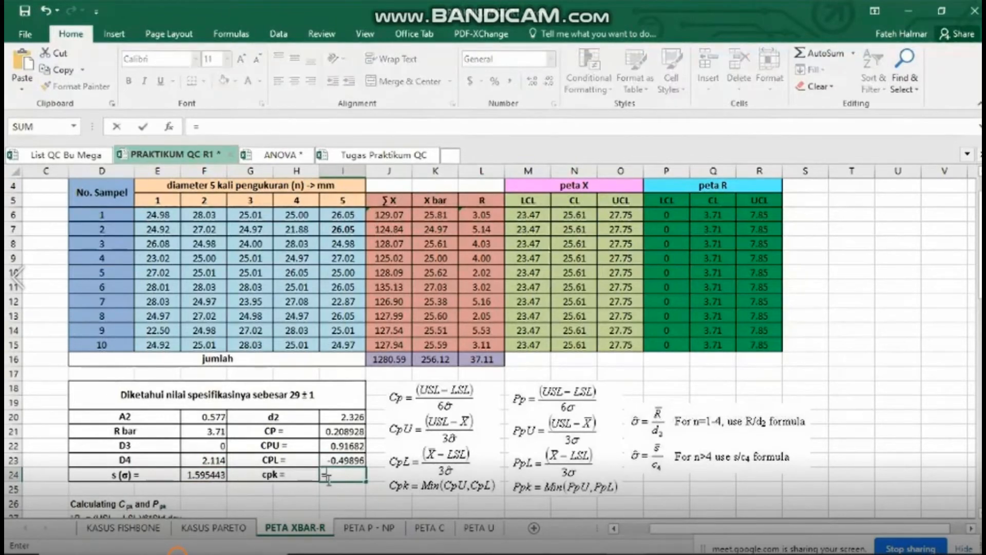
text(min)
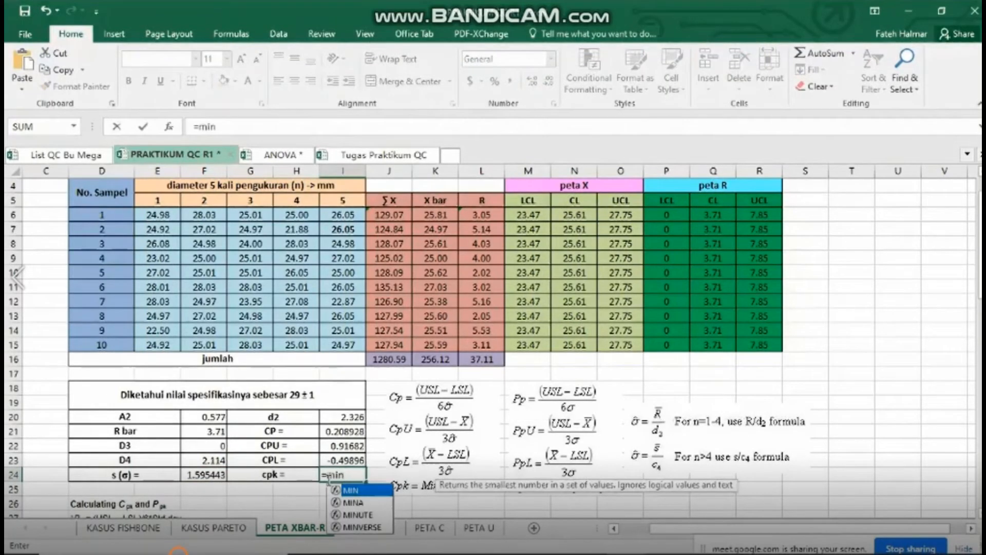
text(()
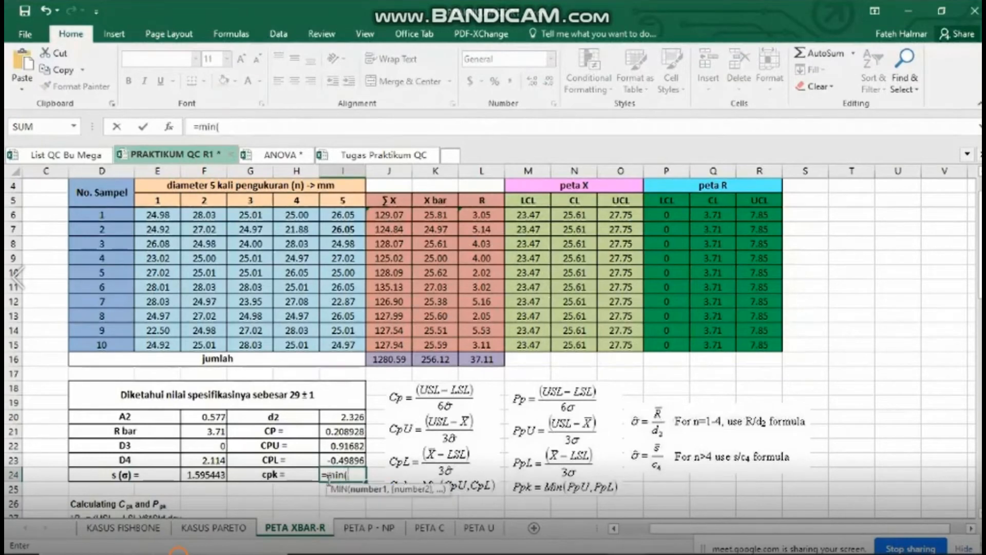
drag(361, 446, 366, 457)
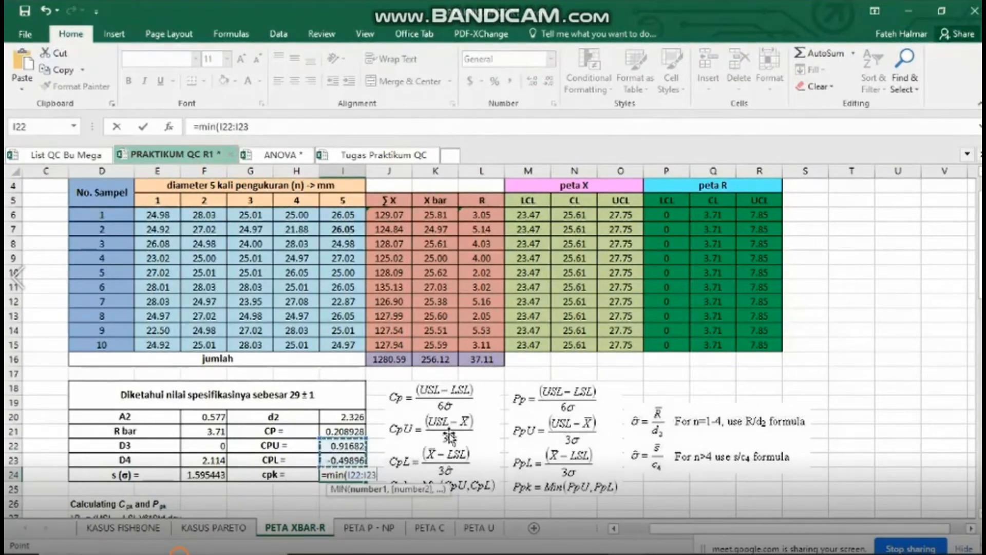
key(Return)
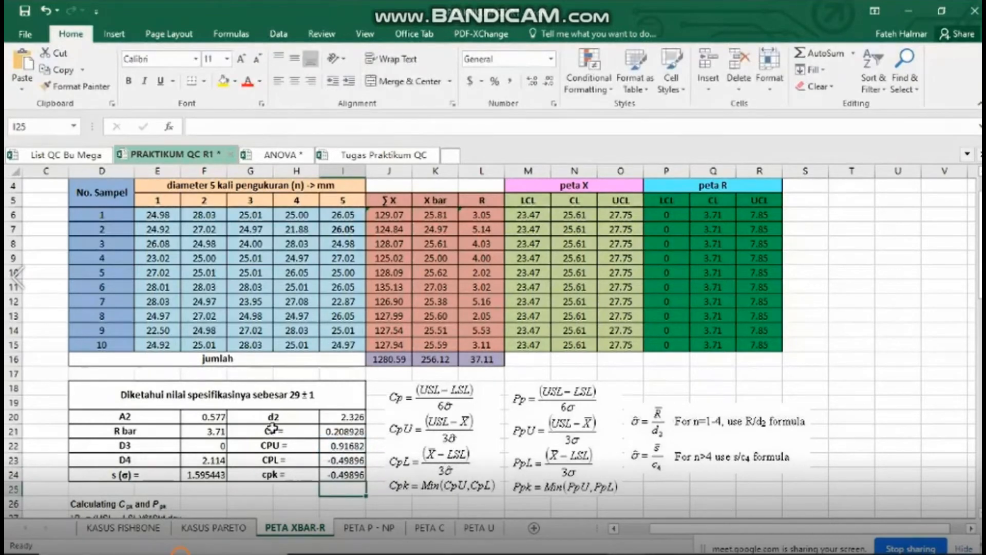
Make the calculated CP value in I21 bold.
click(360, 474)
click(356, 433)
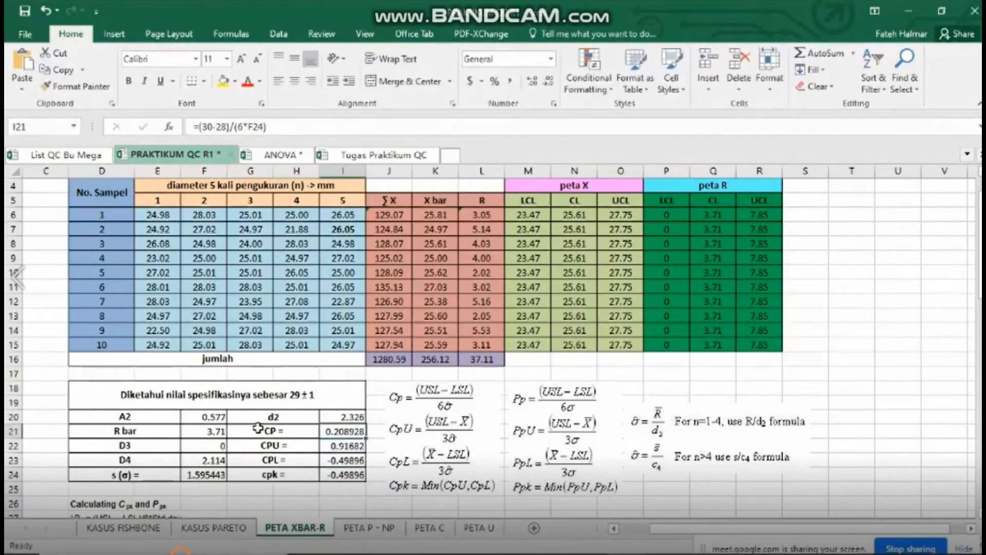
click(280, 432)
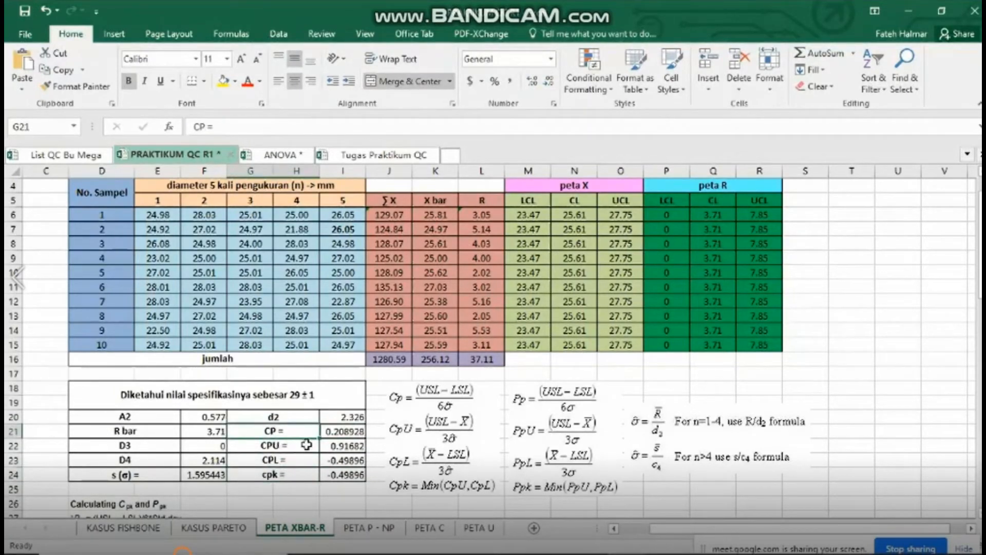
click(338, 461)
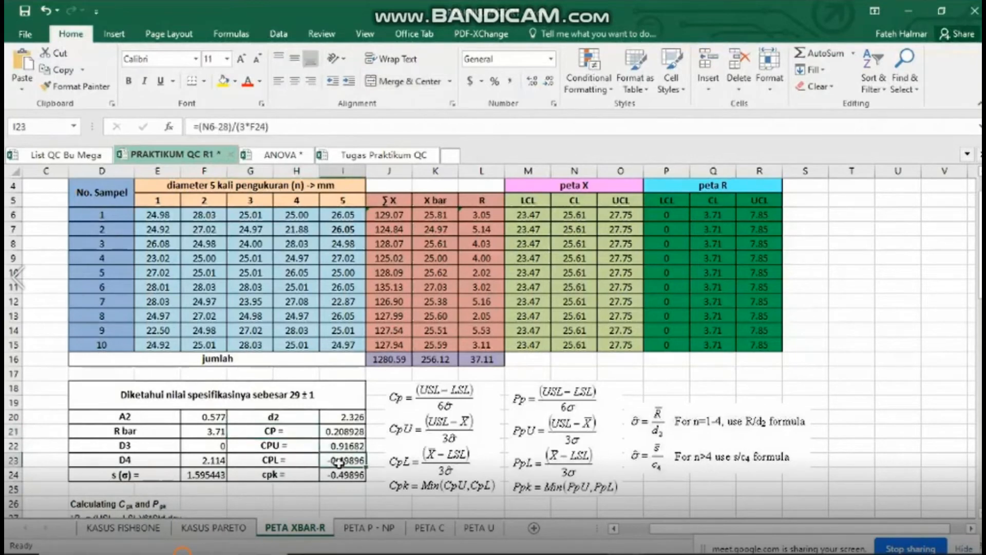
key(Up)
key(Up)
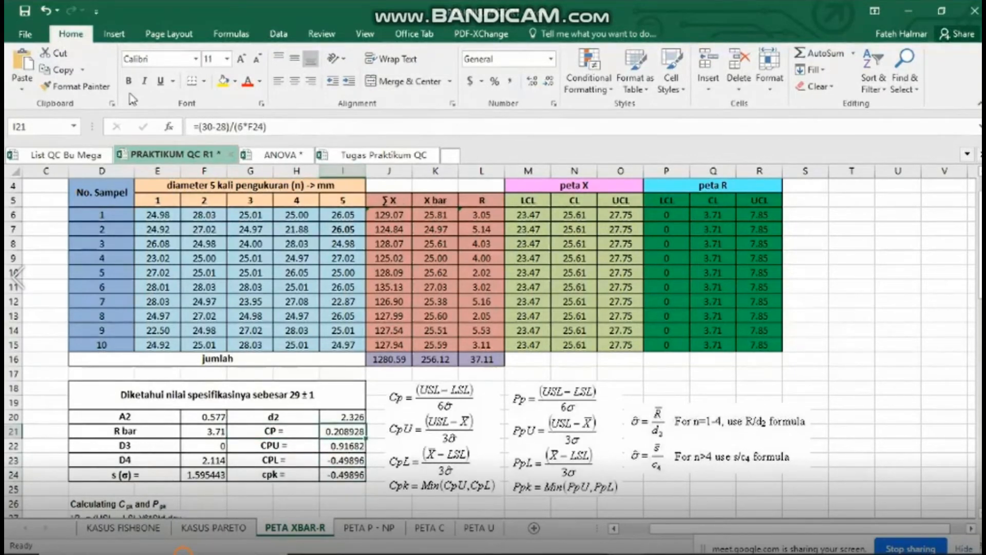
click(362, 445)
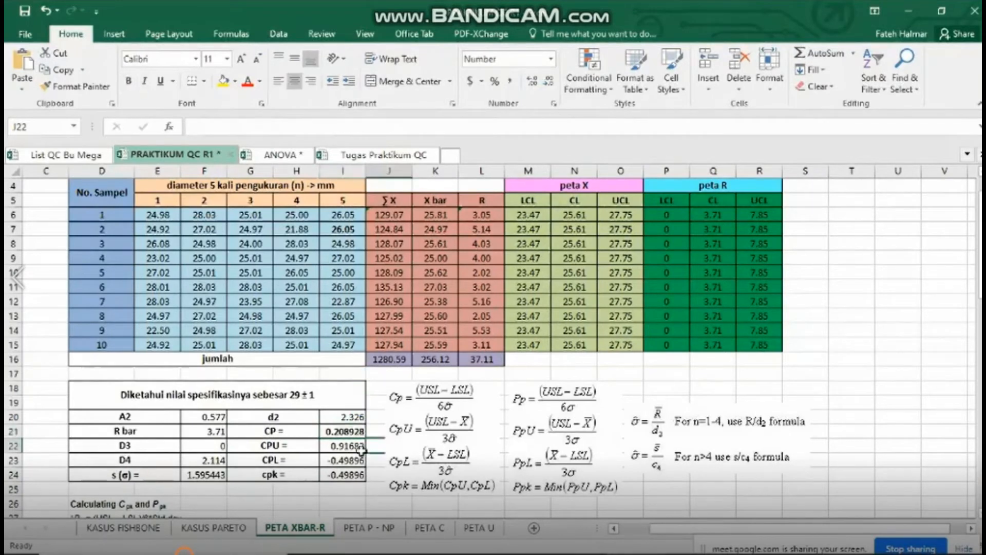
Review the CPU formula in I22, the CP formula in I21, the sample measurements and the d2 value in I20.
click(326, 445)
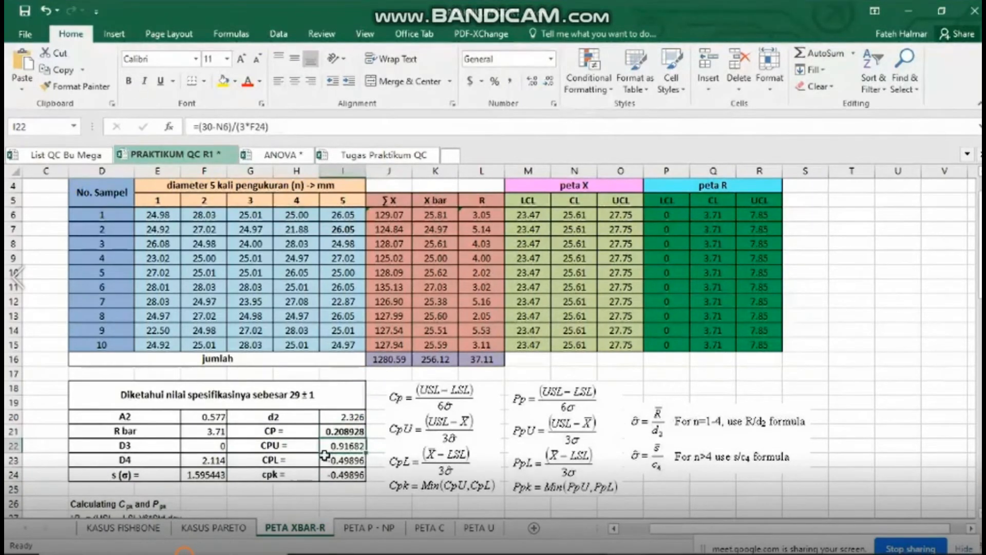
click(333, 428)
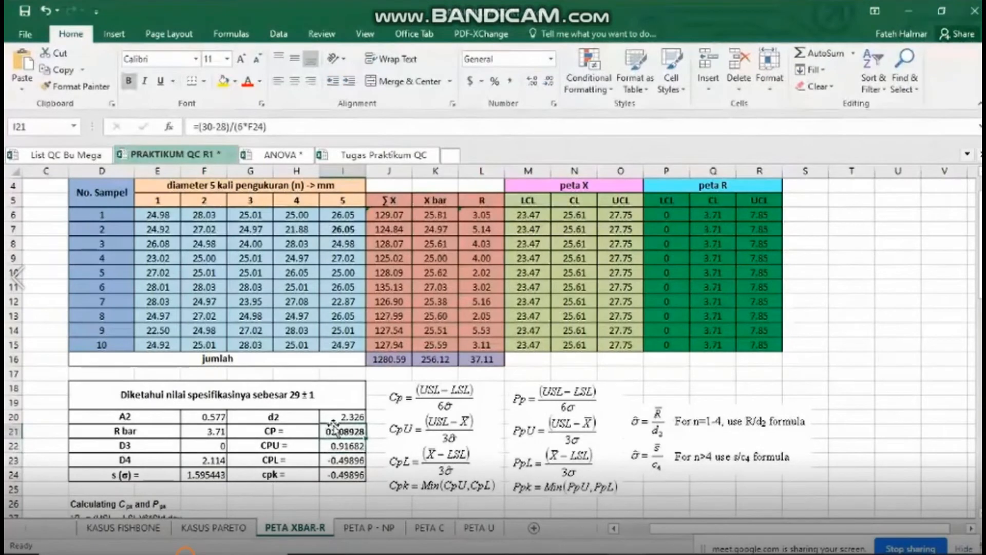
key(Up)
key(Up)
key(Up)
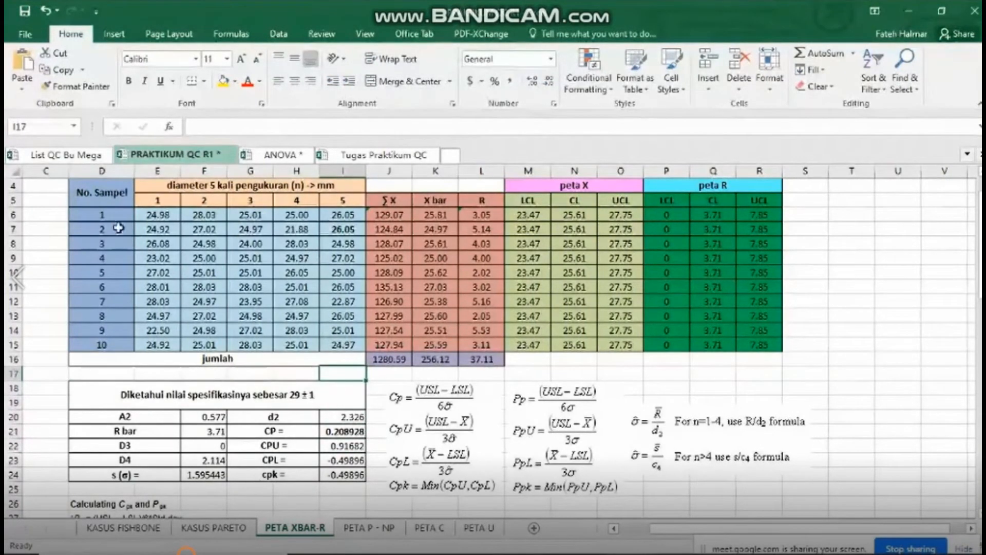
click(205, 287)
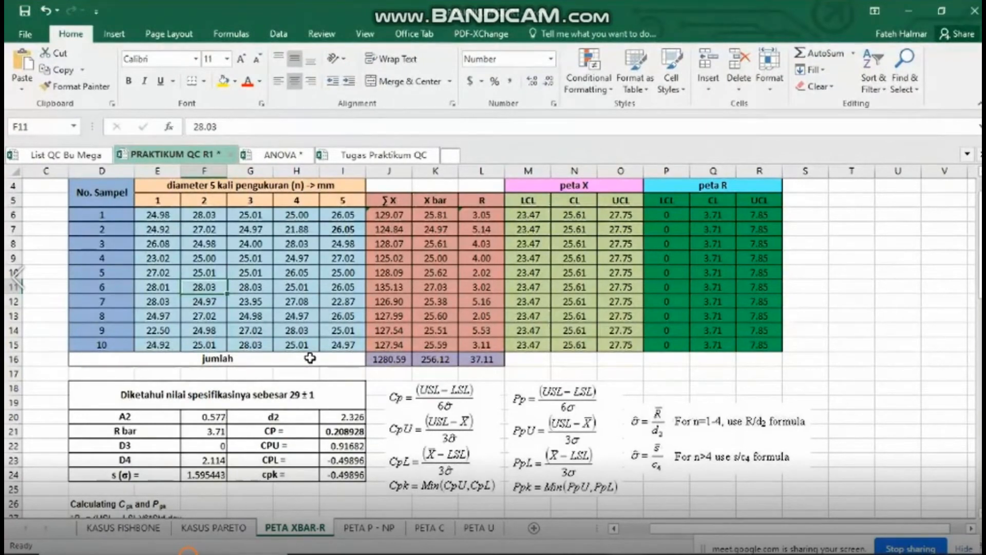
click(383, 458)
click(338, 421)
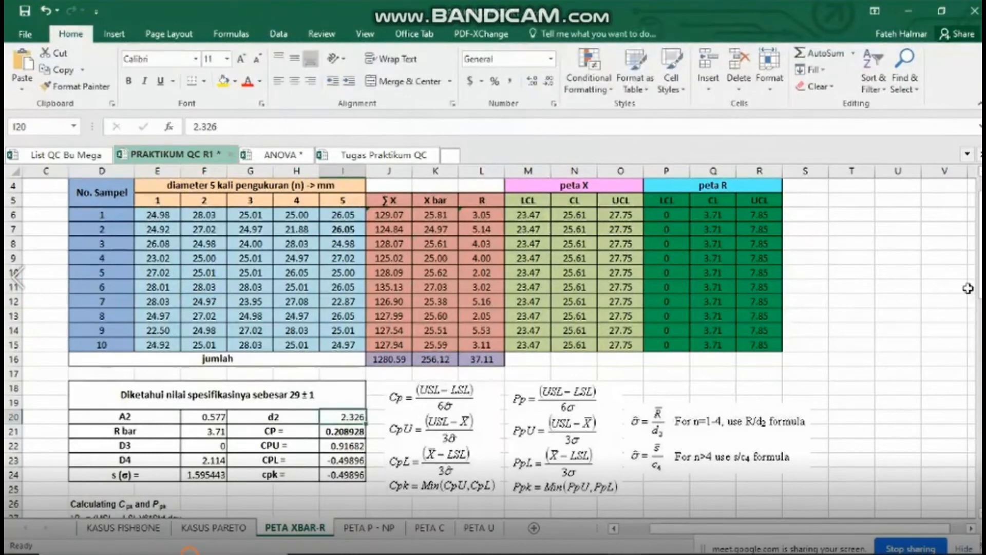
Copy the five measurement columns with their headers, E5:I15, and paste them into Minitab's Worksheet 1 starting at C1.
scroll(925, 247, up, 2)
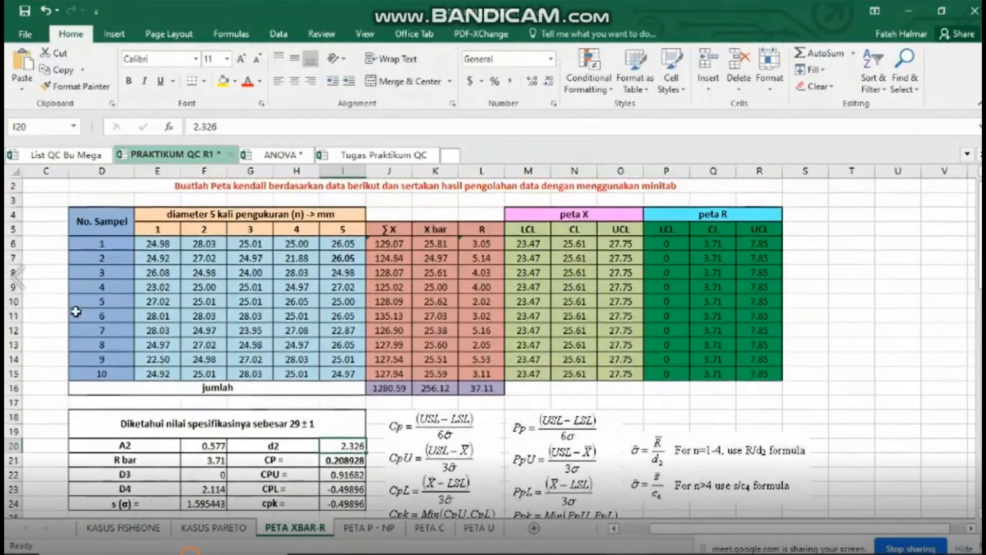
drag(164, 229, 349, 375)
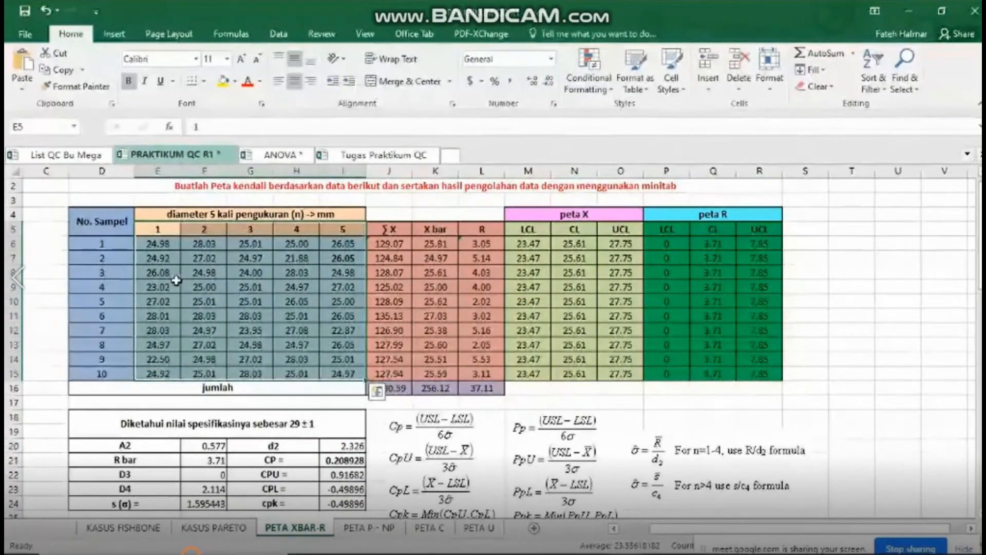
key(ctrl+c)
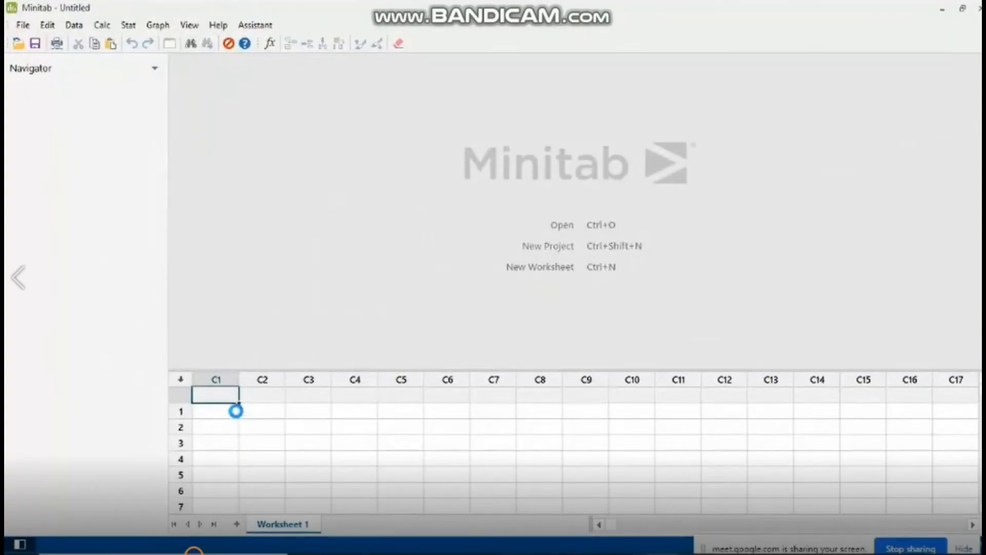
key(ctrl+v)
click(322, 438)
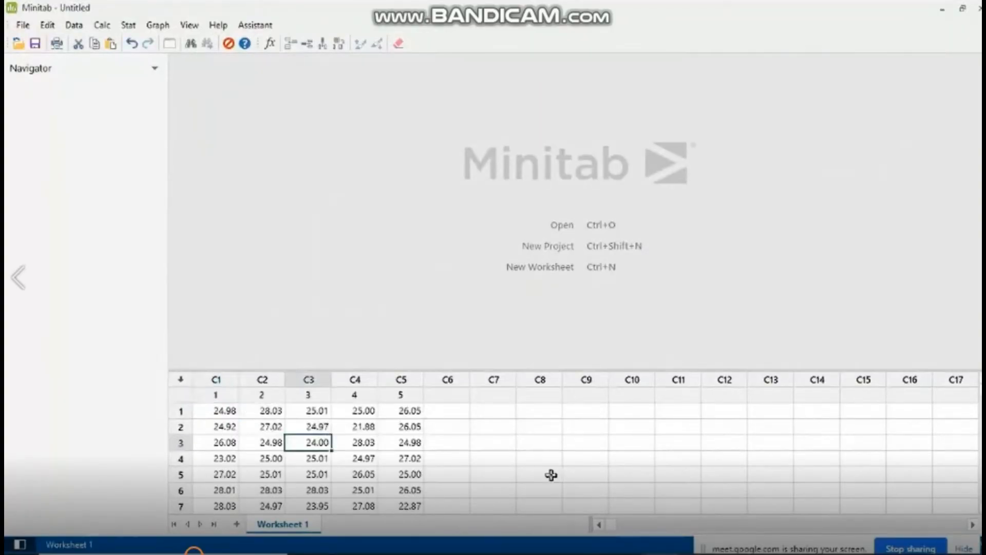
Start a normal-distribution Capability Analysis with the subgroups arranged across rows of columns C1 to C5.
click(126, 27)
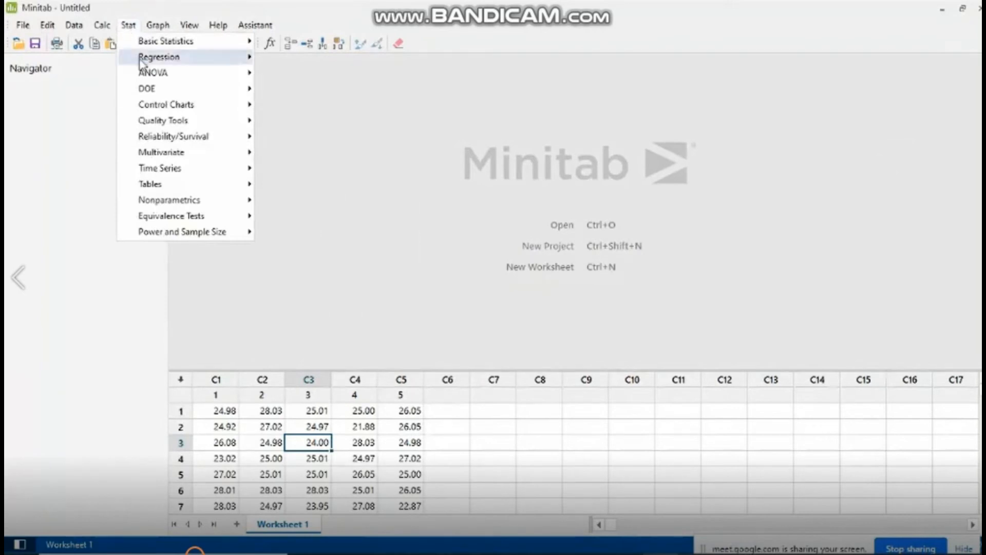
mouse_move(163, 129)
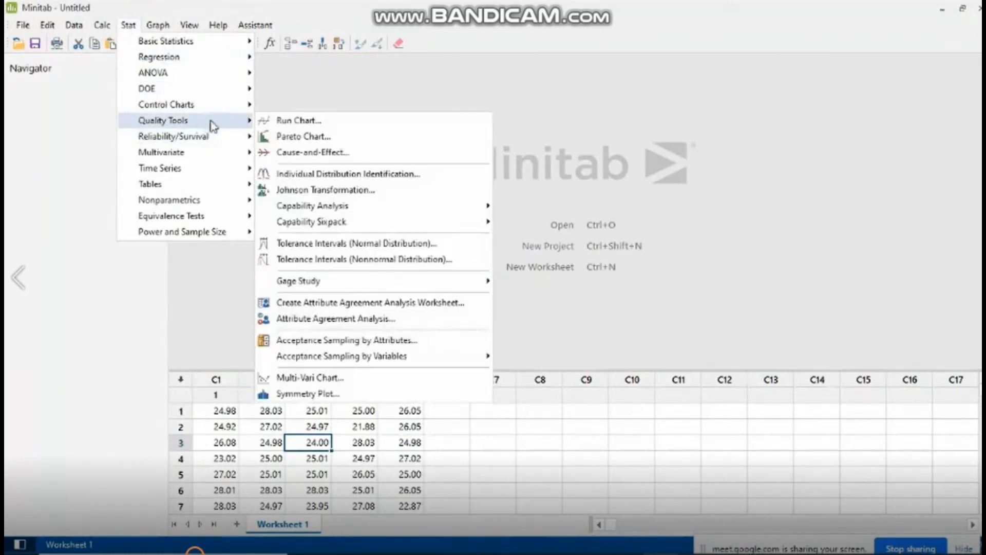
mouse_move(311, 209)
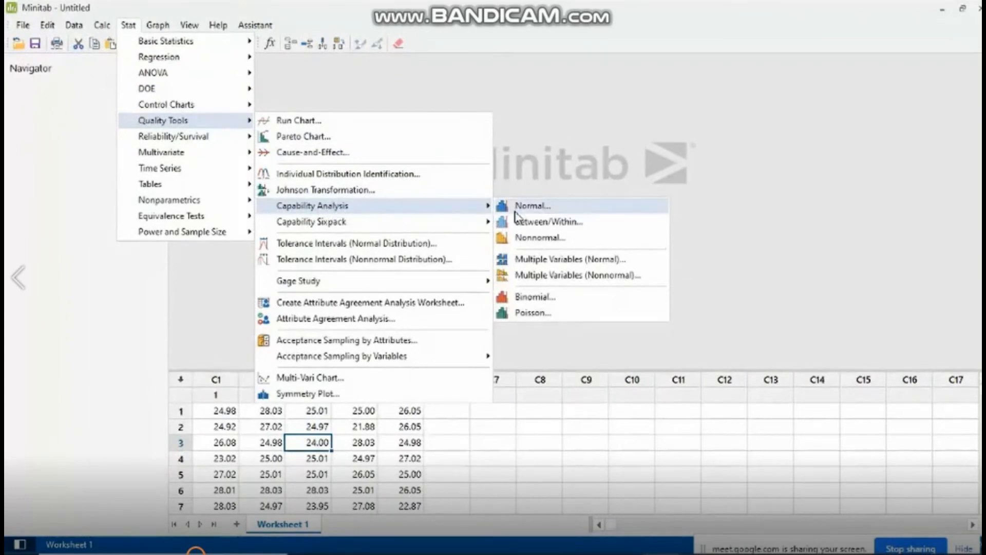
click(534, 210)
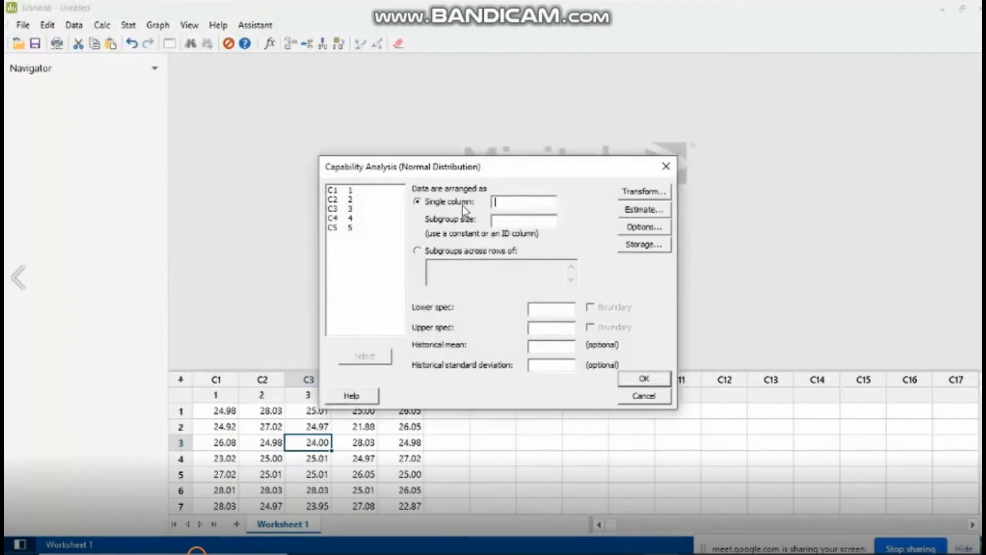
click(418, 252)
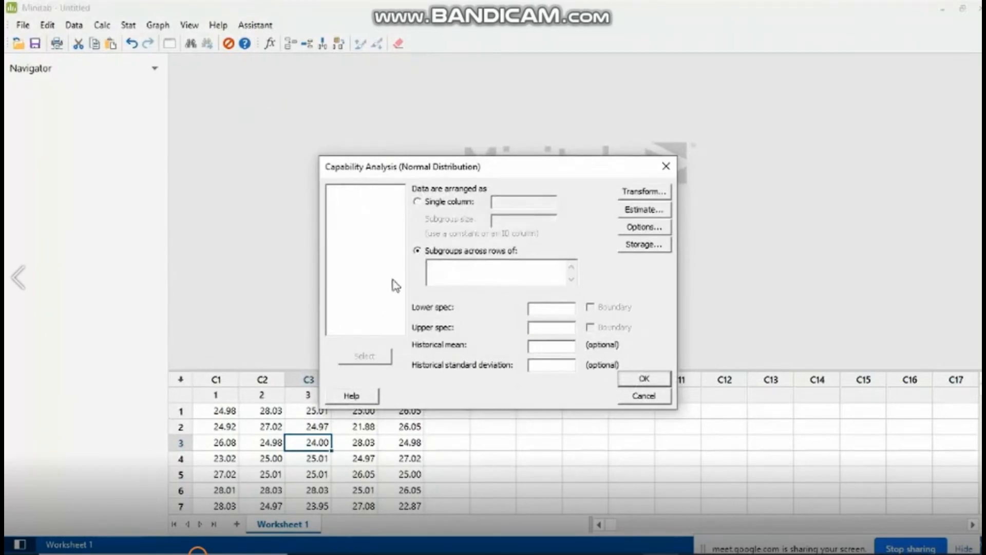
click(456, 273)
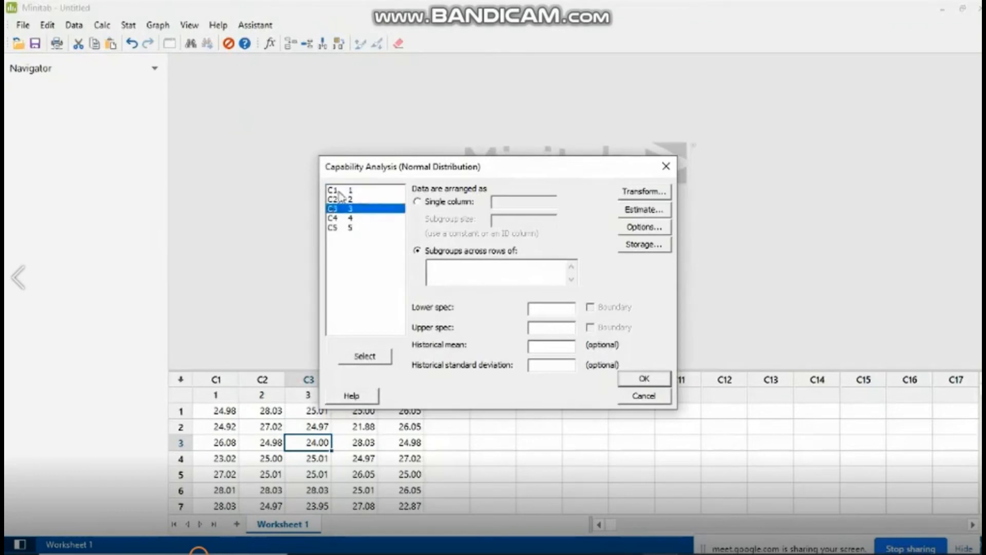
drag(349, 190, 363, 236)
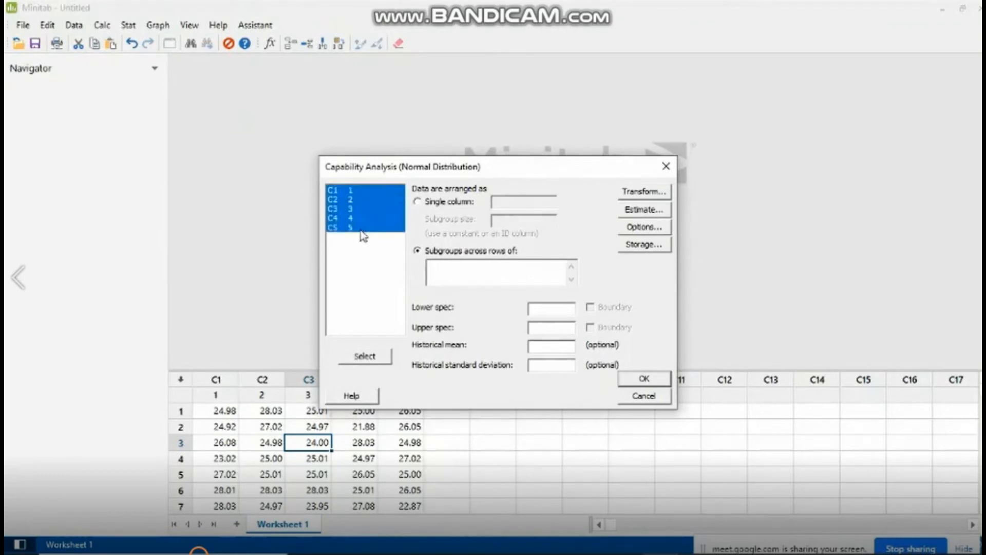
click(377, 360)
Set the lower spec to 28 and the upper spec to 30, and generate the process capability report.
click(564, 308)
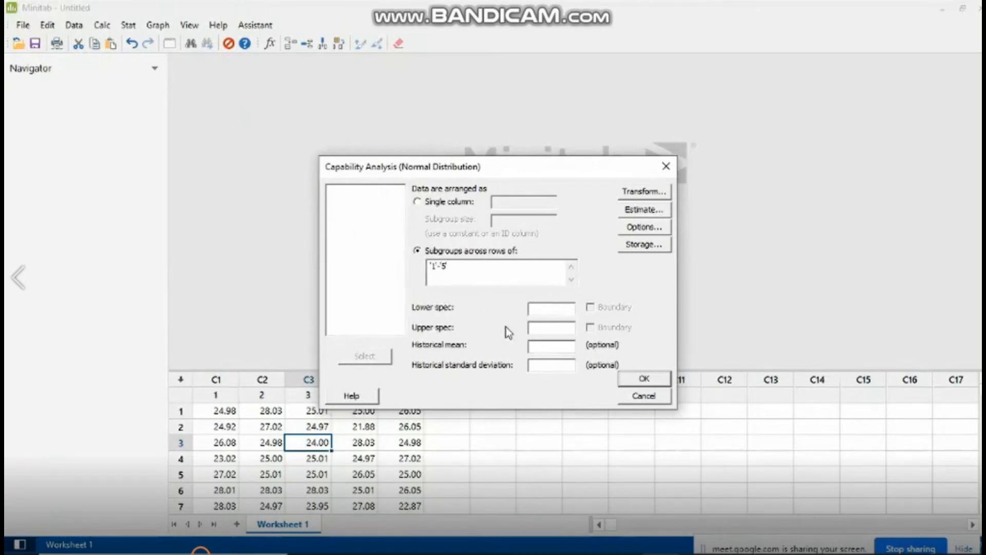
text(28)
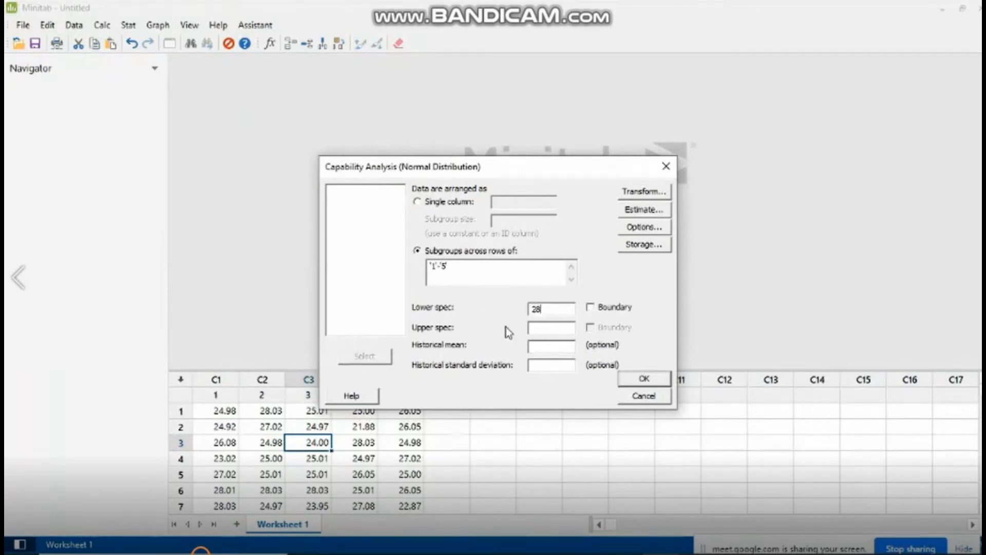
click(565, 329)
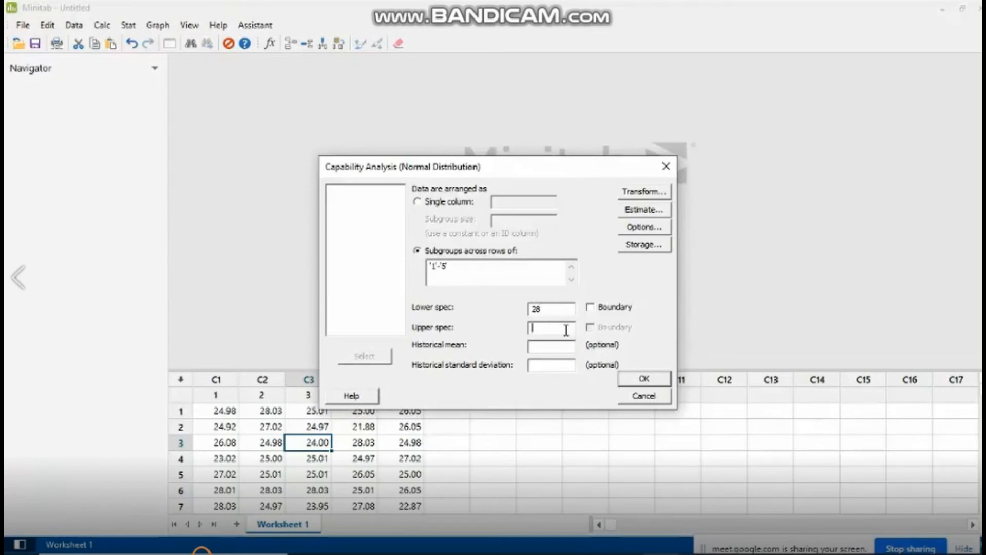
text(30)
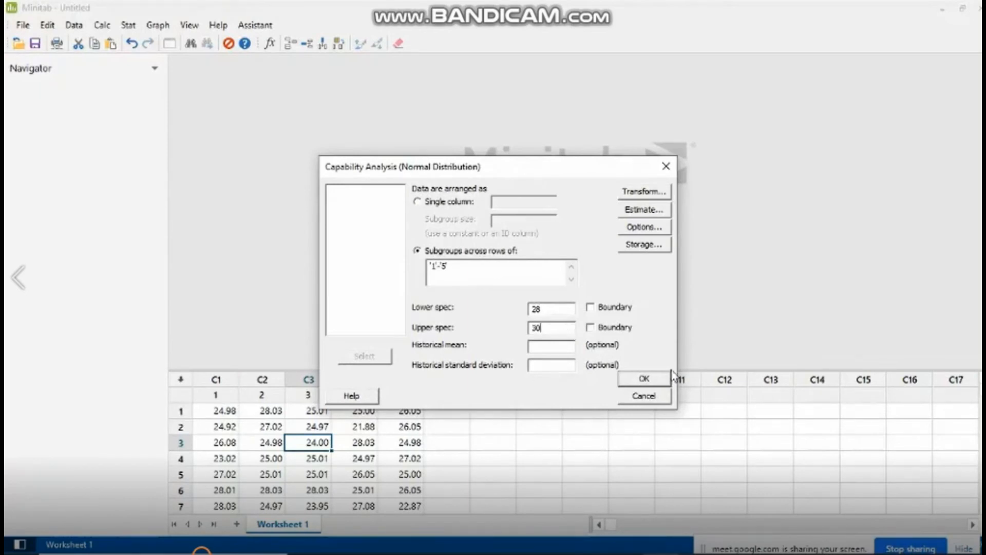
click(641, 379)
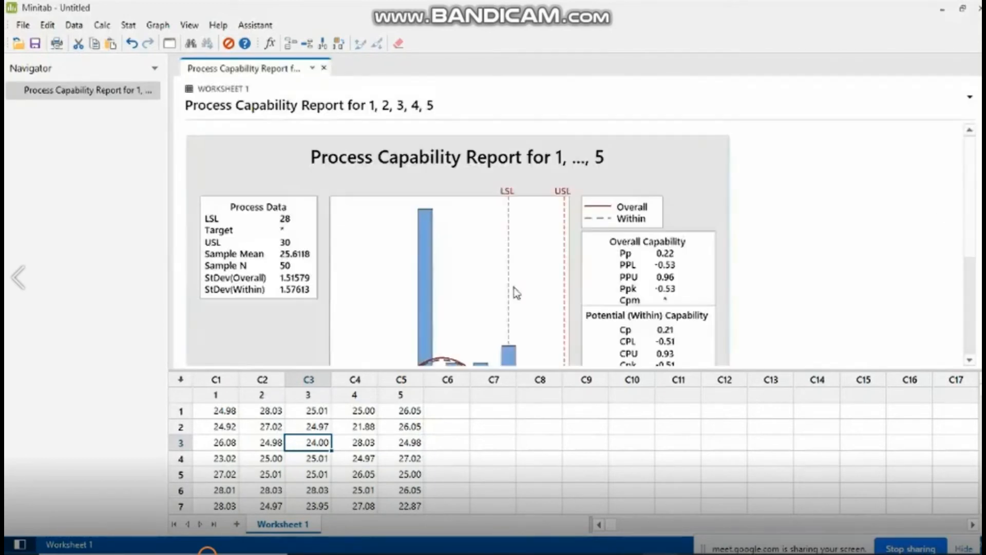
Copy the Process Capability Report graph, switch to Excel and paste it into the PETA XBAR-R sheet.
click(547, 308)
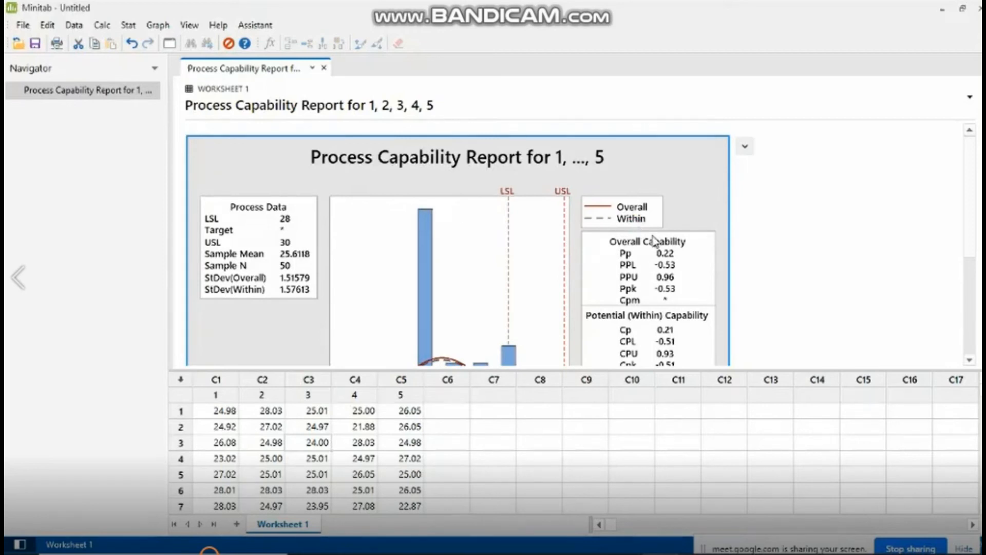
key(alt+Tab)
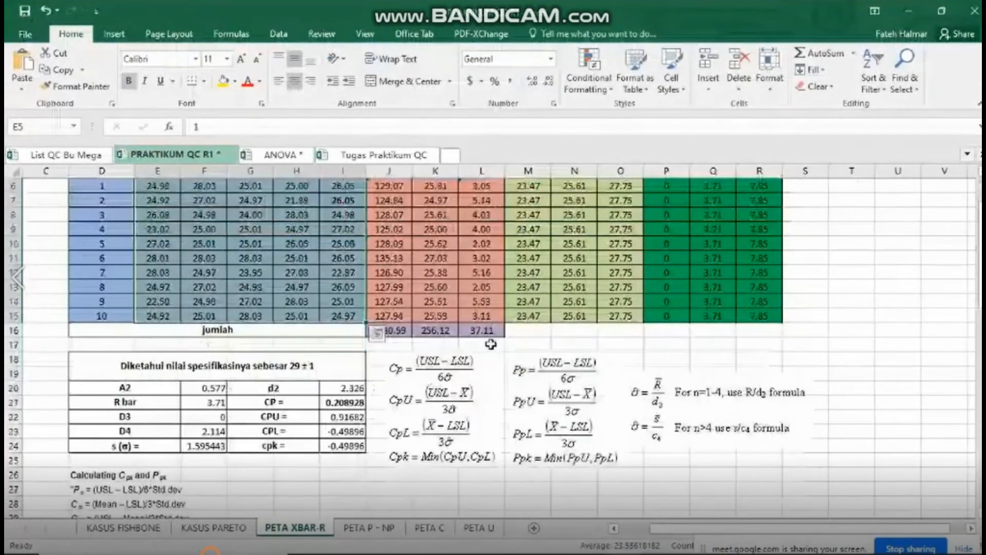
key(ctrl+v)
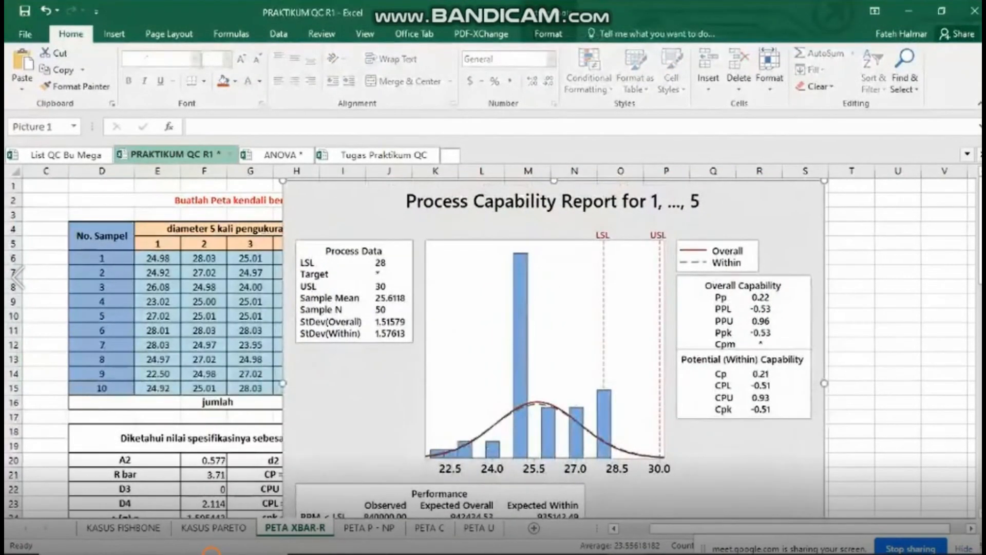
Move the pasted report picture so it starts at column G, and reduce its width to end around column Q.
drag(980, 253, 981, 273)
drag(596, 300, 533, 297)
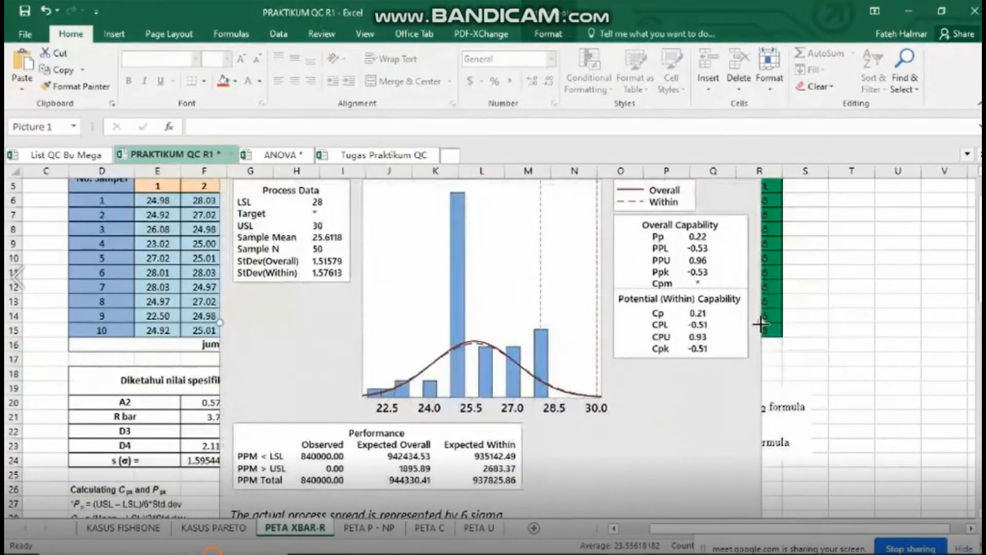
drag(761, 324, 720, 322)
scroll(427, 378, up, 1)
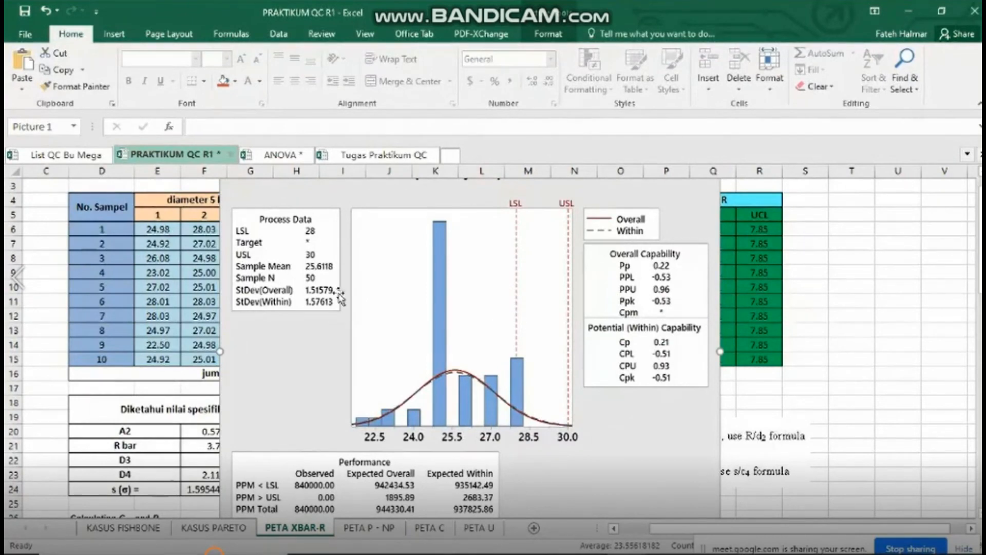
Move the report picture beside the specification table so columns D to I are uncovered, and compare its capability values with the calculated ones.
drag(328, 286, 348, 312)
drag(981, 267, 981, 280)
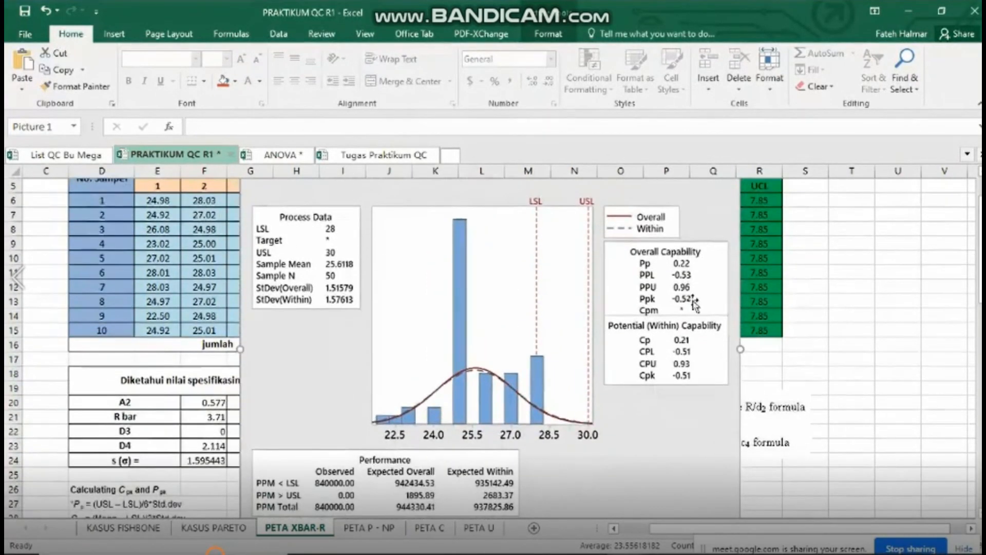
drag(312, 370, 264, 347)
drag(479, 320, 599, 370)
drag(584, 289, 546, 289)
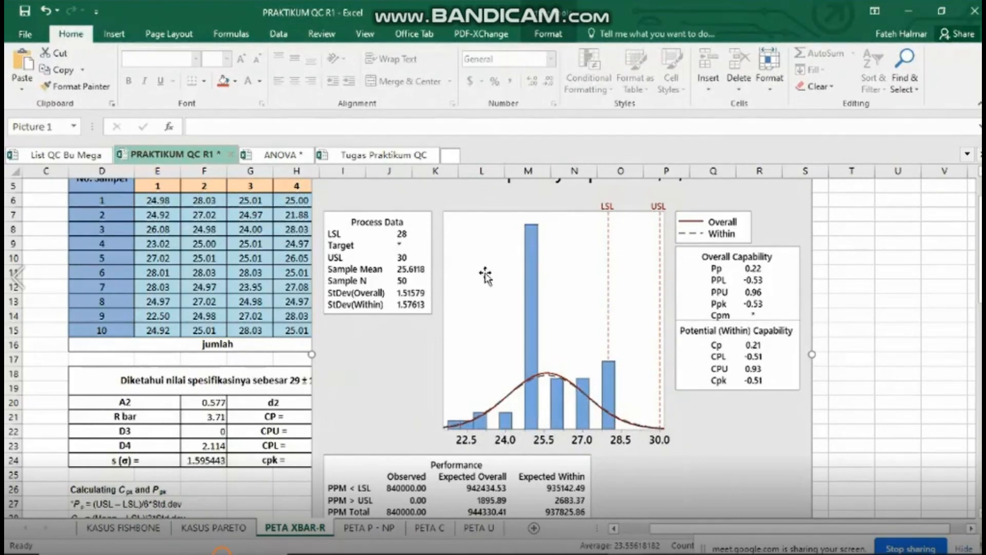
drag(451, 275, 529, 271)
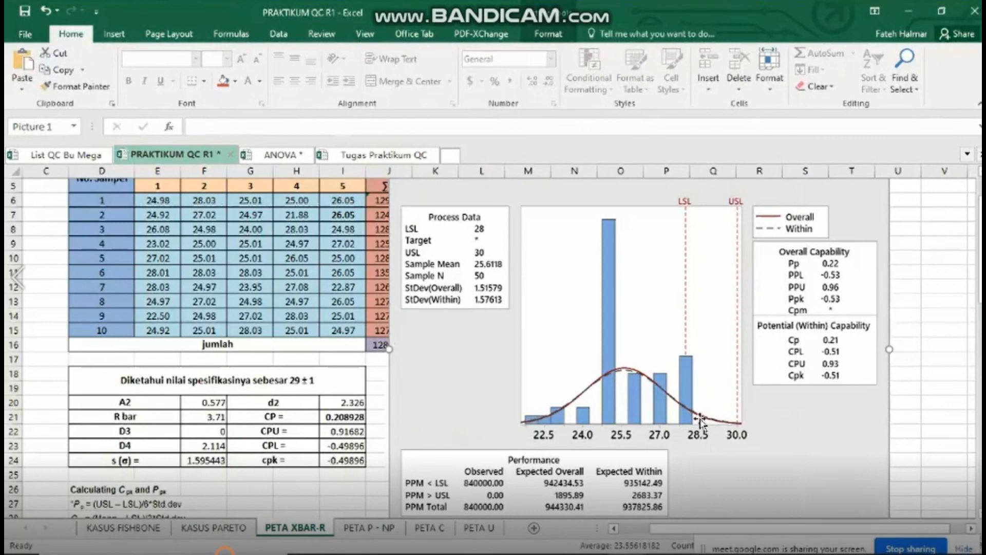
click(357, 446)
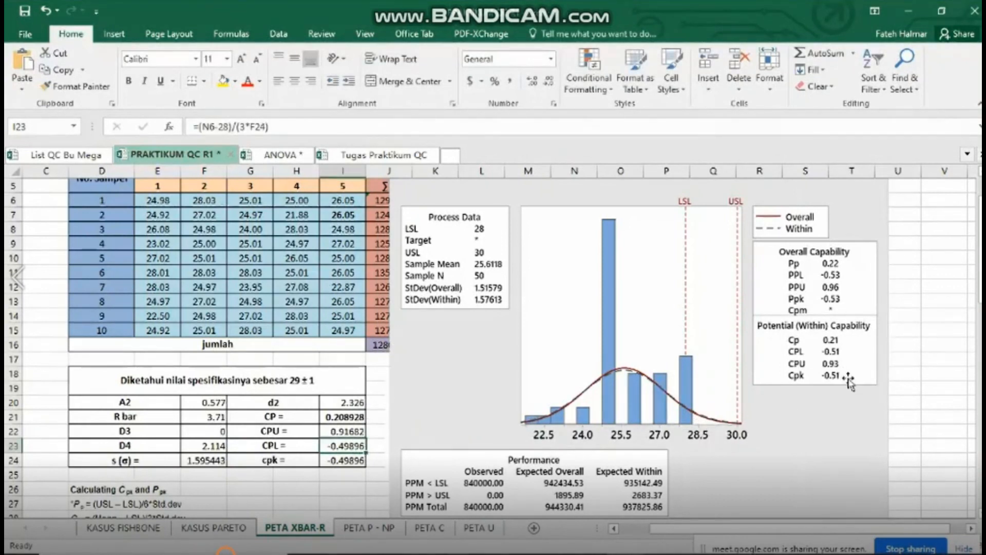
click(847, 344)
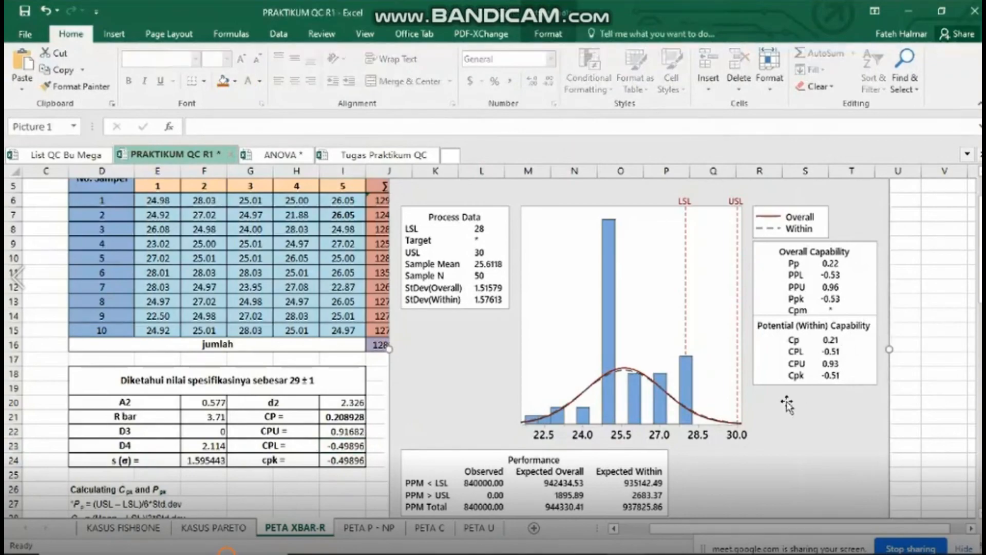